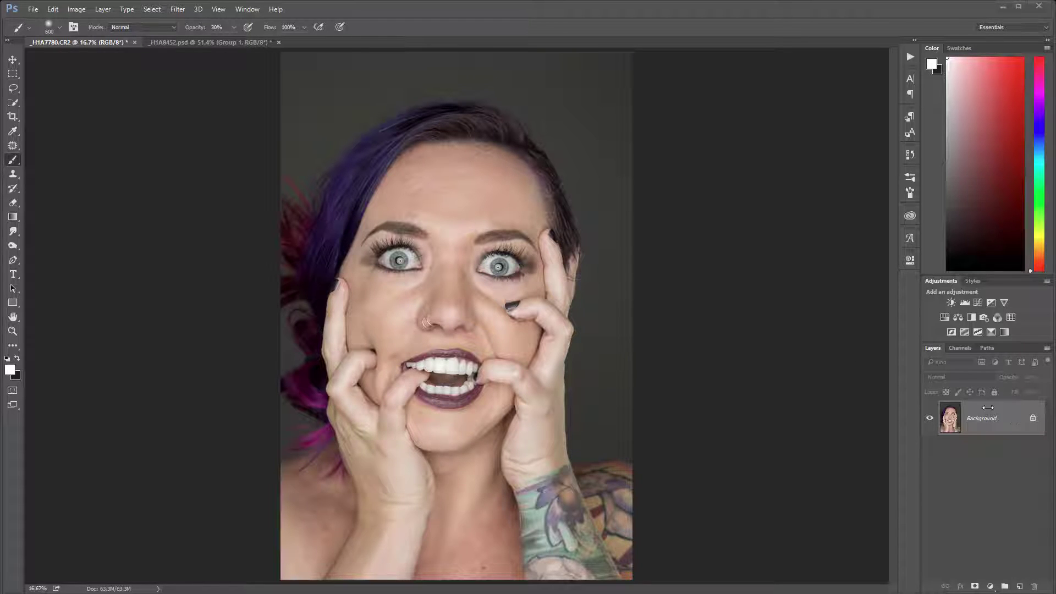
Duplicate the Background layer three times, hide the two upper copies and select the lowest copy.
left_click_drag(983, 417, 1019, 586)
left_click_drag(993, 424, 979, 487)
left_click(930, 418)
left_click(929, 453)
left_click(1001, 489)
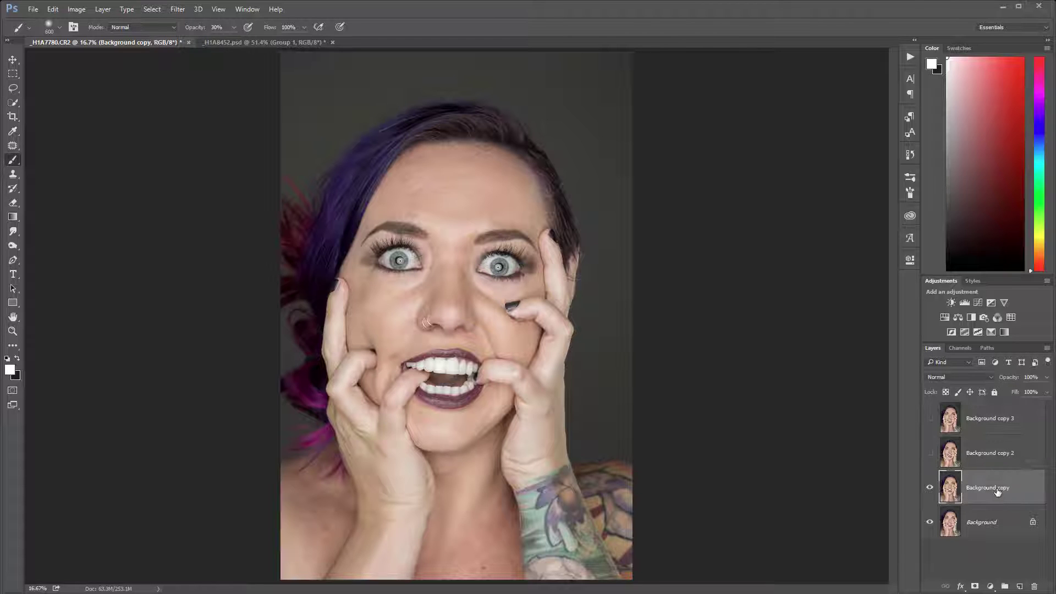
Rename the lowest copy of the Background layer as Blur.
double_click(988, 488)
type("Blur")
key("Return")
scroll(455, 200, "up", 1)
scroll(455, 199, "up", 1)
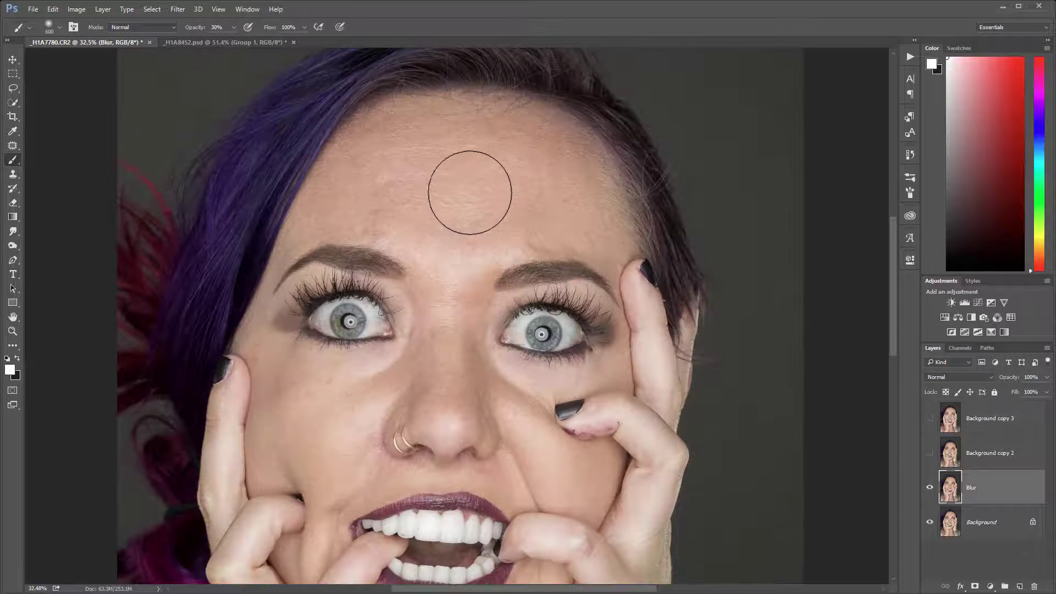
left_click(180, 12)
mouse_move(191, 130)
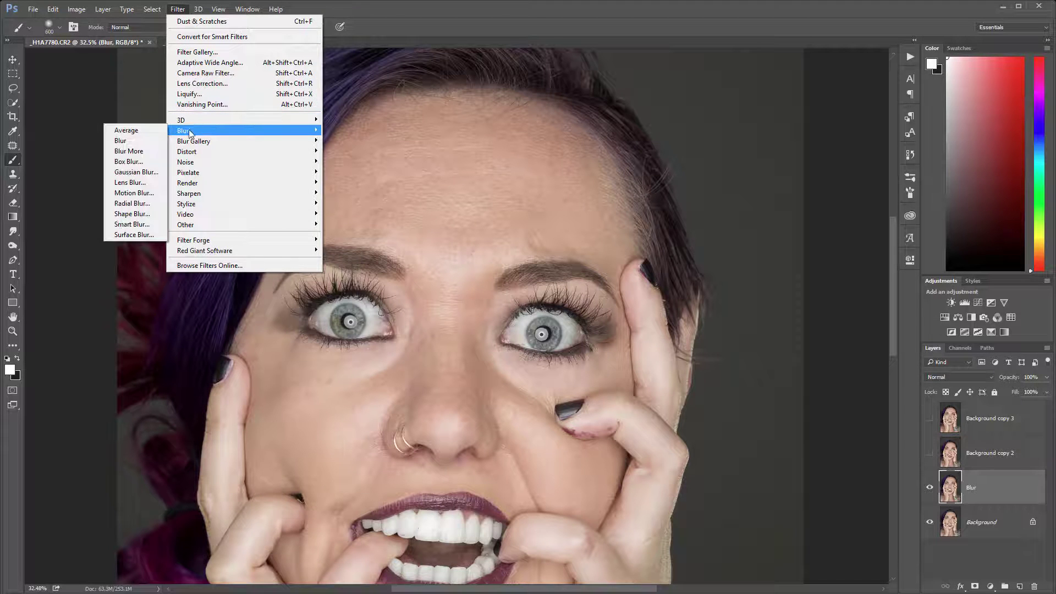
left_click(137, 172)
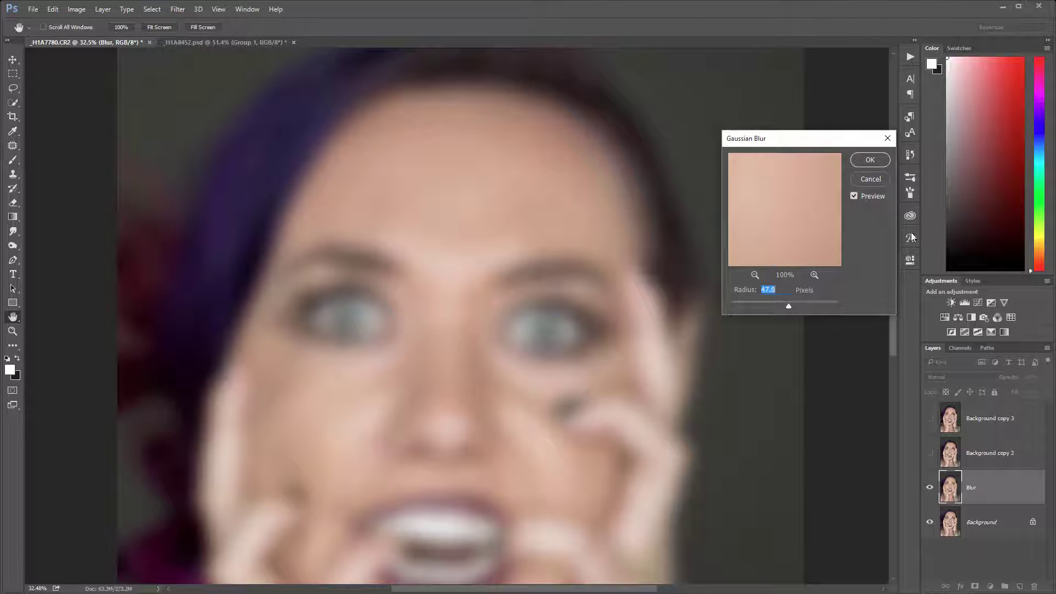
left_click(869, 179)
Apply a Surface Blur with an increased radius to the Blur layer to smooth the skin.
left_click(177, 9)
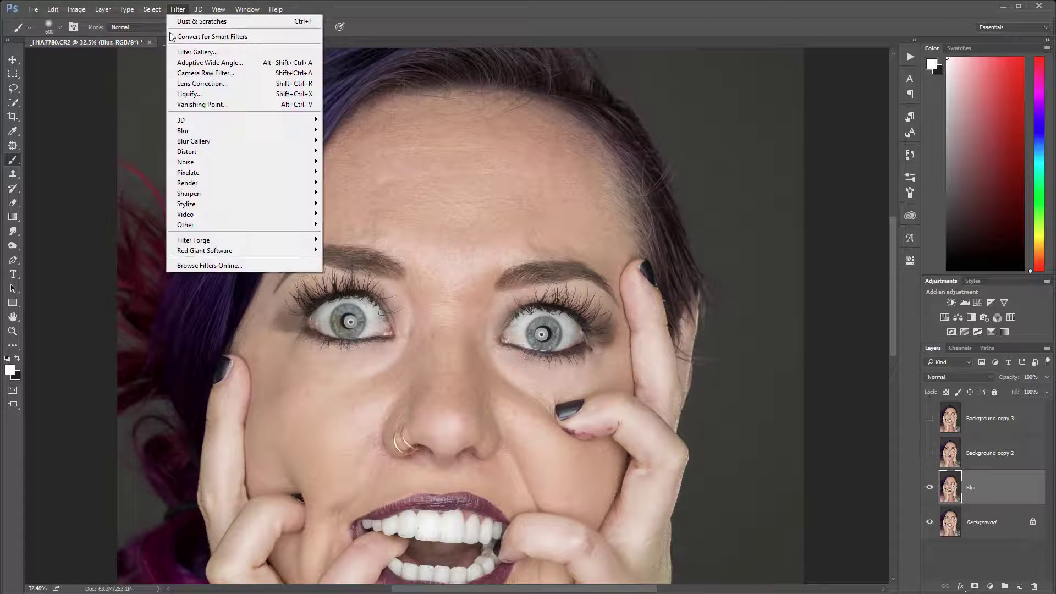
mouse_move(212, 130)
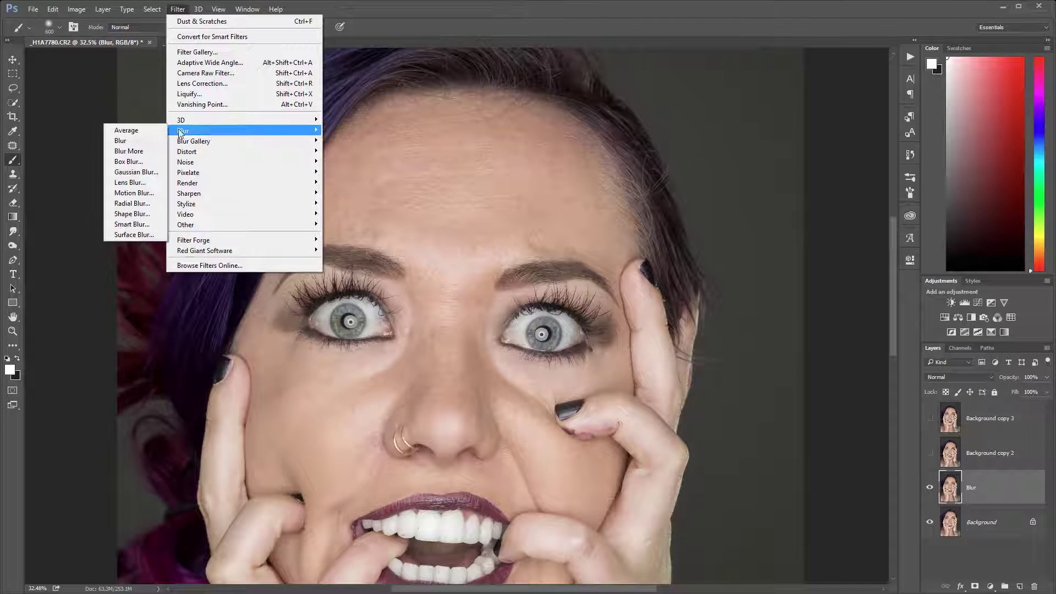
left_click(137, 235)
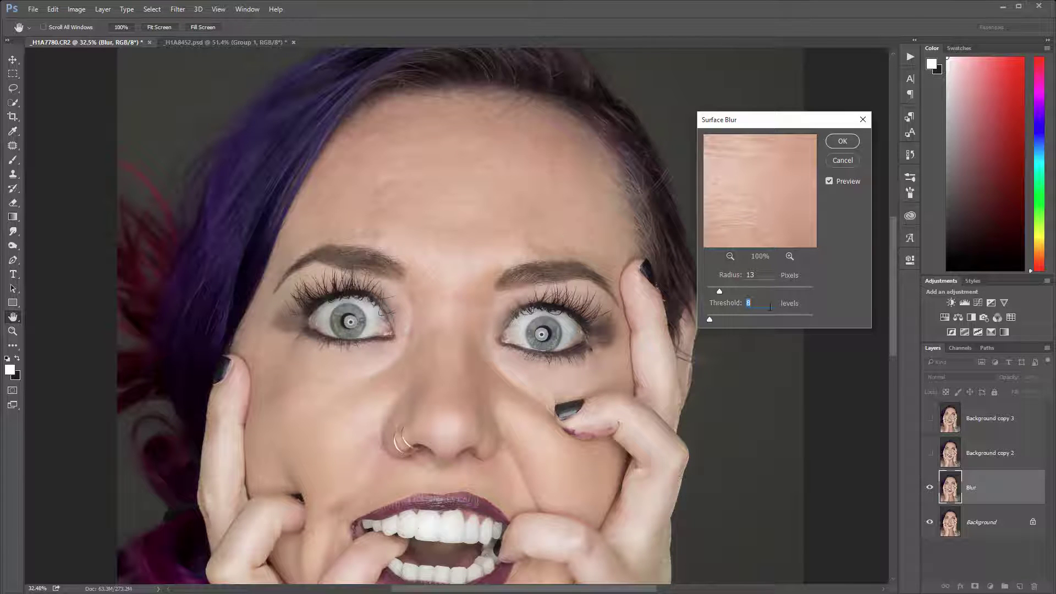
left_click_drag(720, 290, 740, 288)
left_click(845, 141)
key("b")
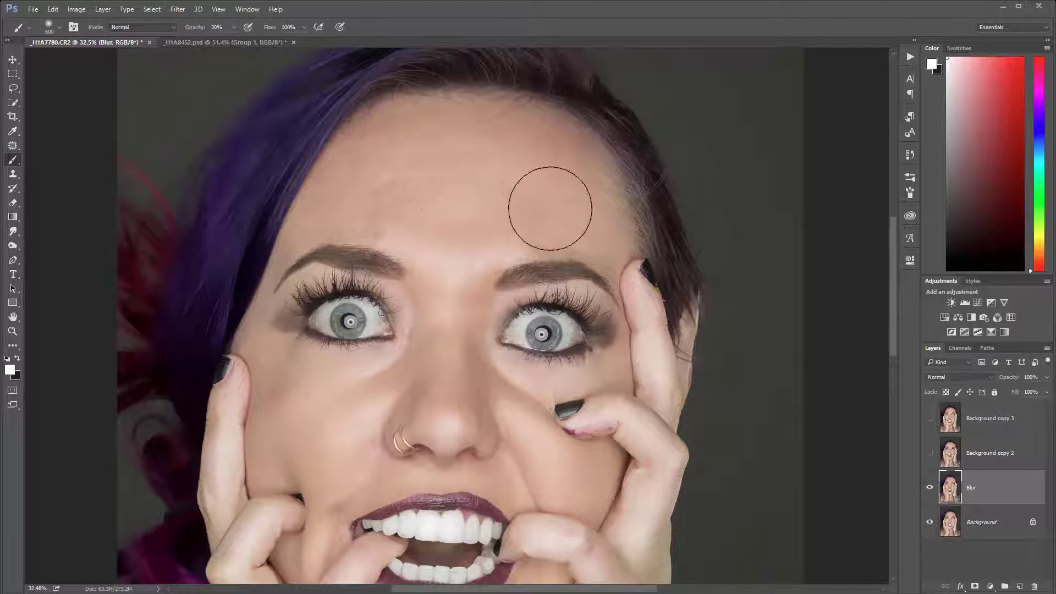
Hide the Blur layer, and show and select the Background copy 2 layer.
left_click(929, 487)
left_click(930, 453)
left_click(995, 454)
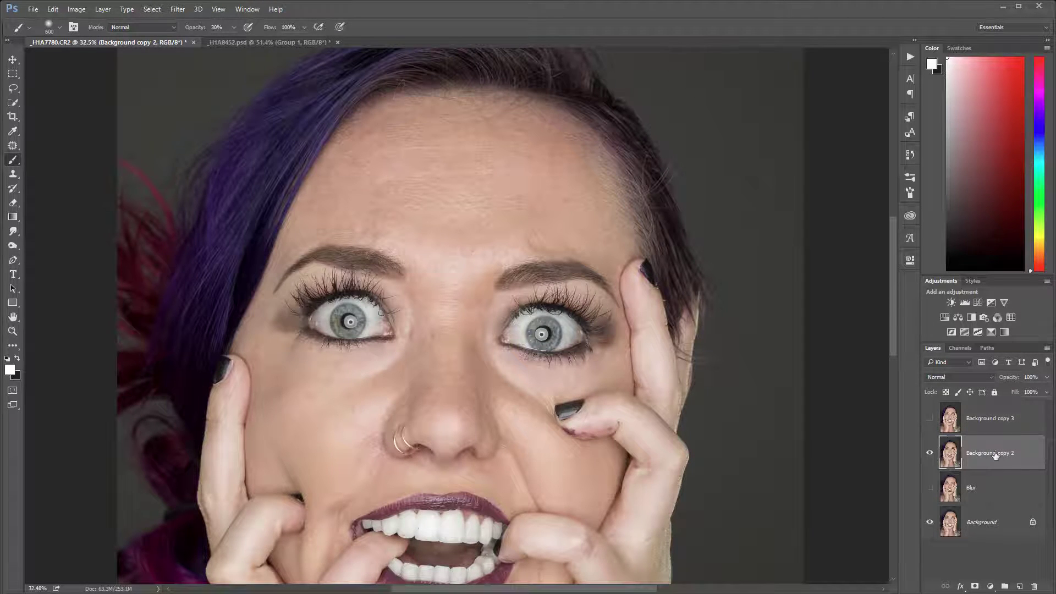
Apply Reduce Noise to Background copy 2 with strength 10, preserve details 0%, reduce color noise 100% and sharpen details 0%.
left_click(183, 10)
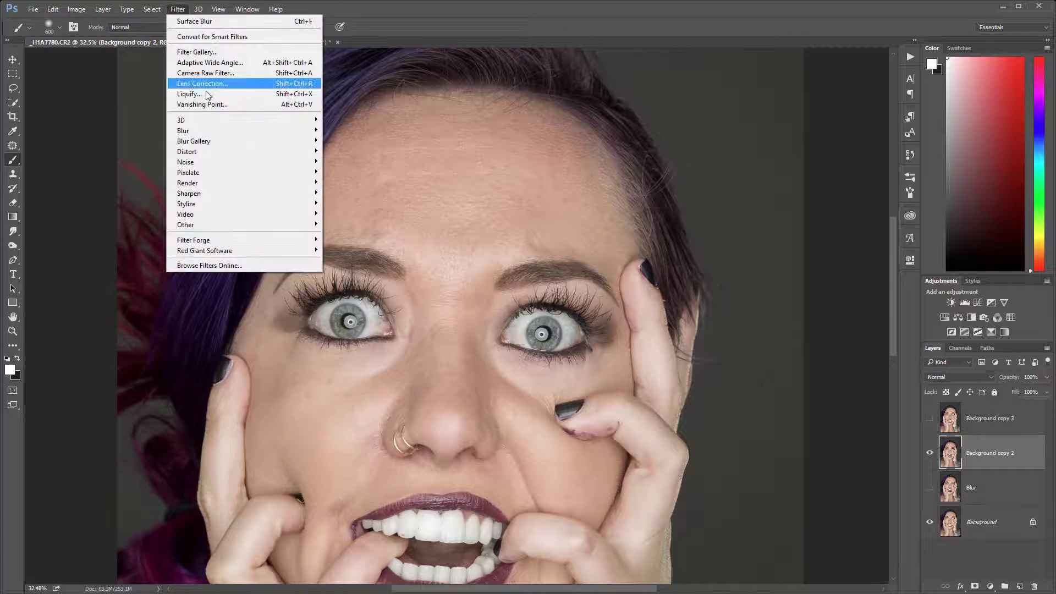
mouse_move(216, 163)
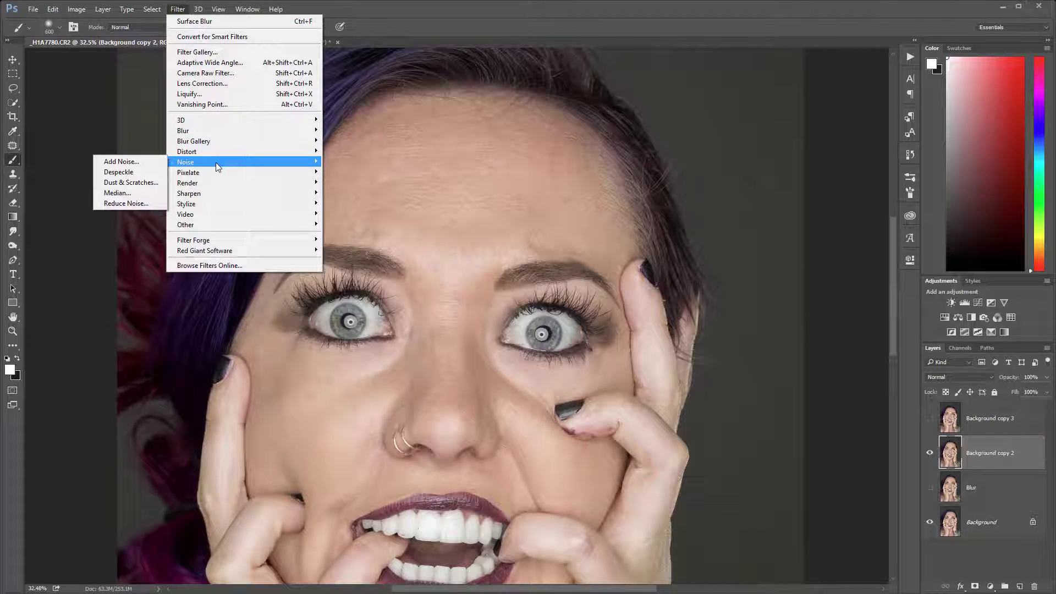
left_click(128, 205)
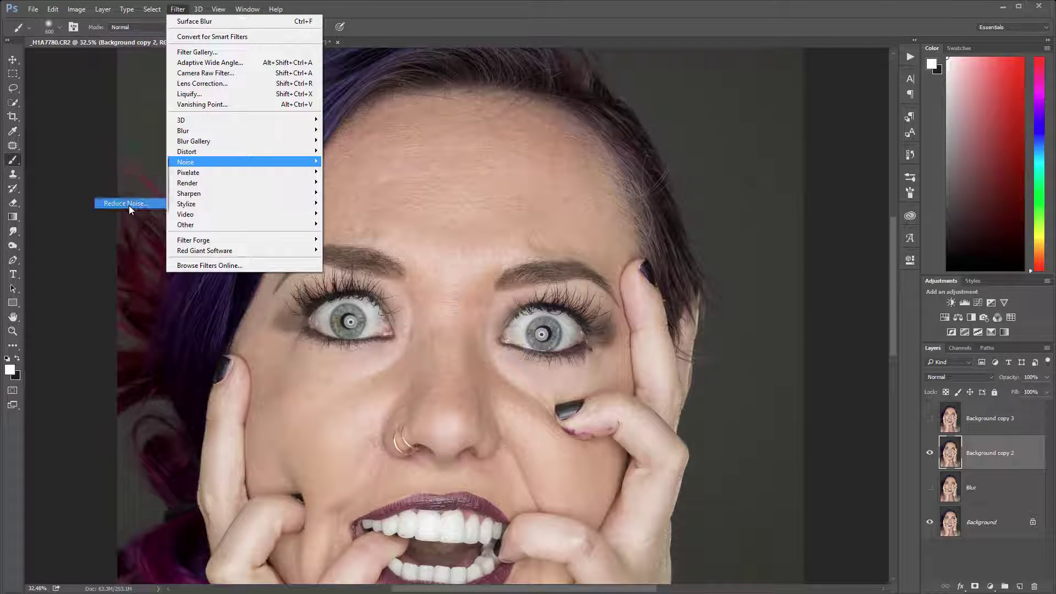
left_click(415, 185)
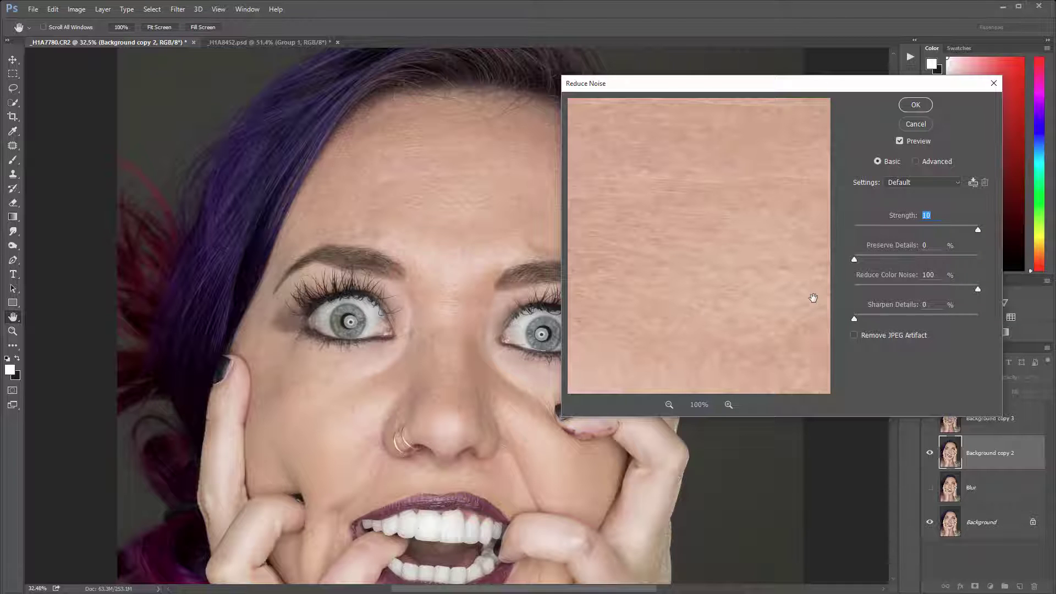
type("33")
left_click(890, 230)
left_click_drag(904, 229, 982, 231)
left_click(854, 259)
left_click_drag(974, 288, 979, 289)
left_click(898, 141)
left_click(907, 105)
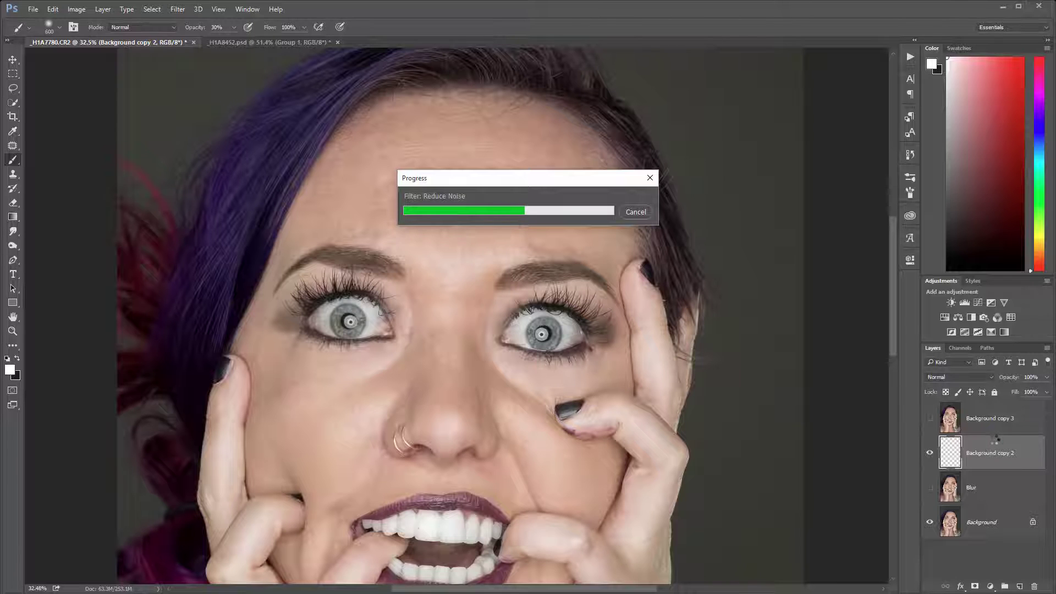
Rename Background copy 2 as Reduction Noise, and switch visibility and selection from it to Background copy 3.
double_click(990, 453)
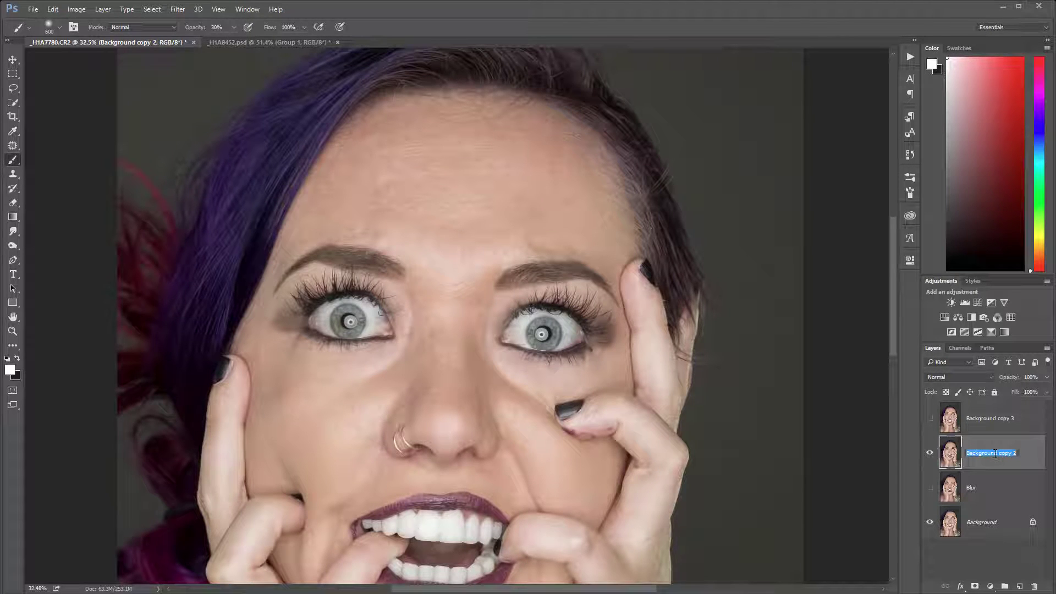
type("Reduction Noise")
left_click(977, 417)
left_click(929, 452)
left_click(929, 418)
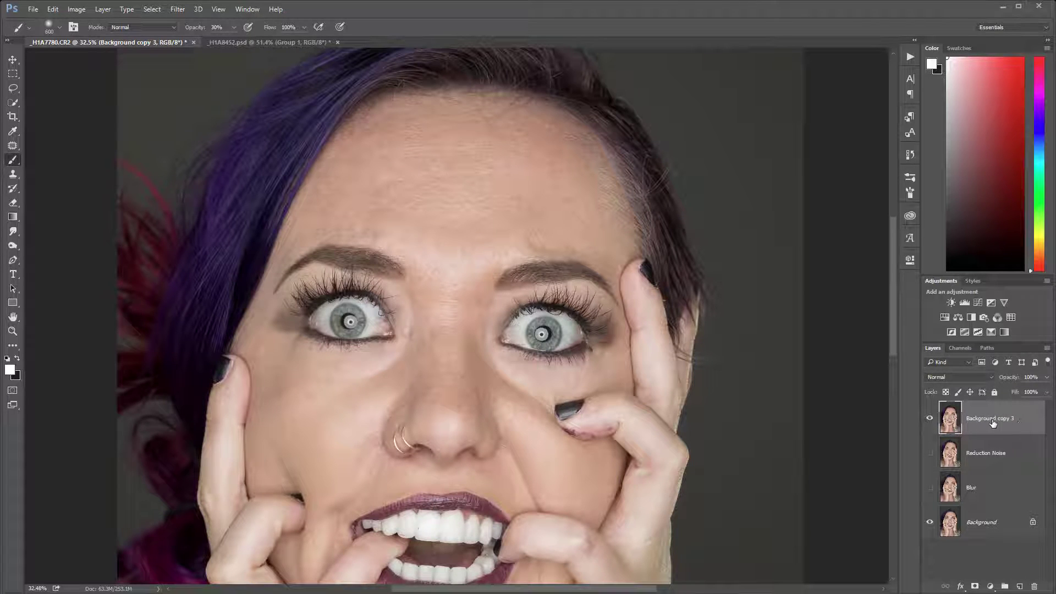
Apply Dust & Scratches to Background copy 3 with a radius of 44 pixels and a threshold of 0 levels.
left_click(178, 11)
mouse_move(248, 163)
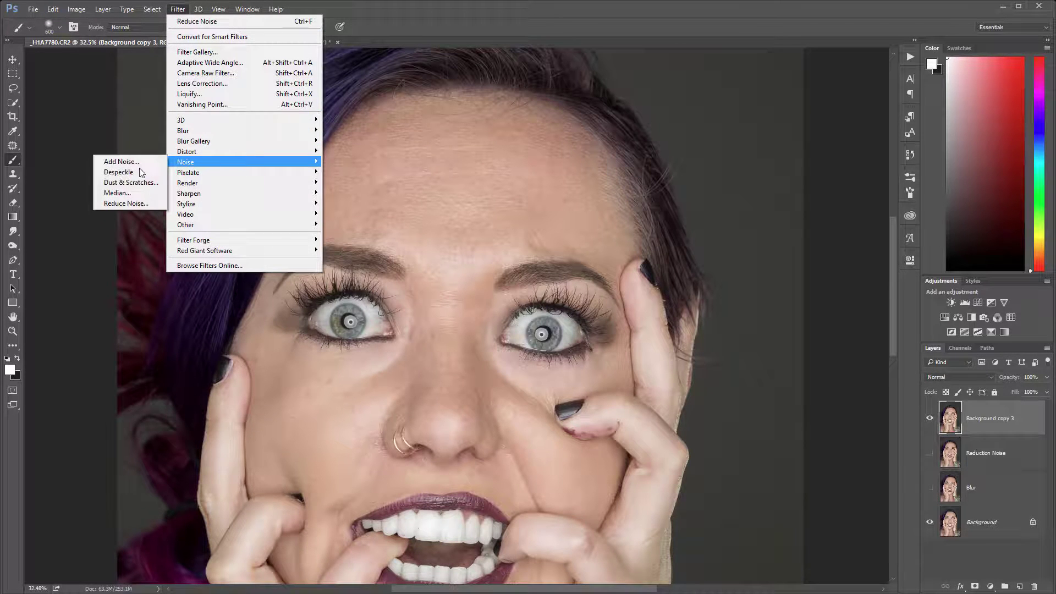
left_click(132, 182)
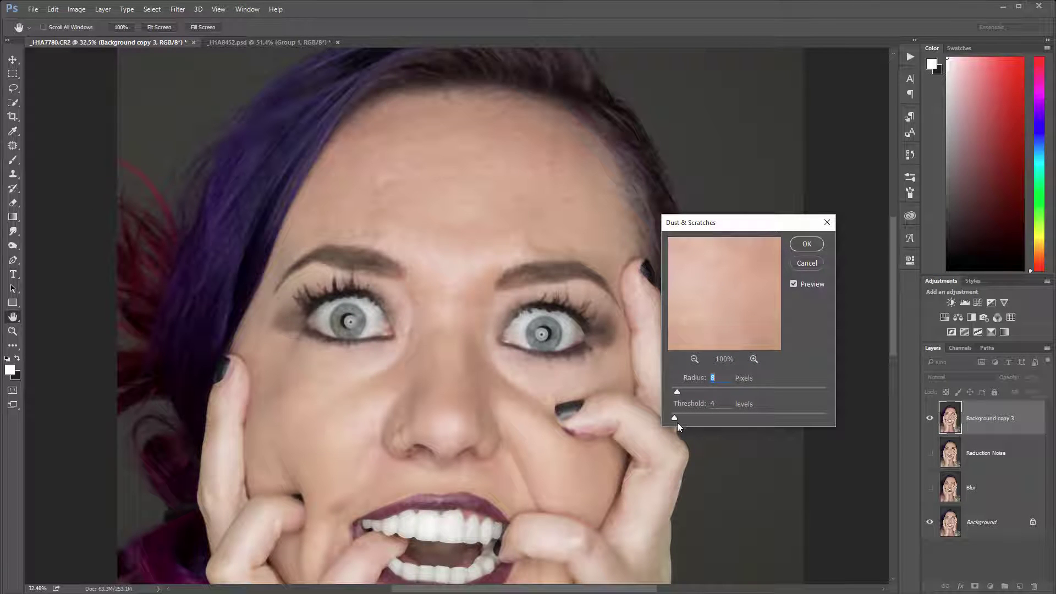
left_click_drag(675, 417, 639, 411)
left_click_drag(700, 391, 699, 391)
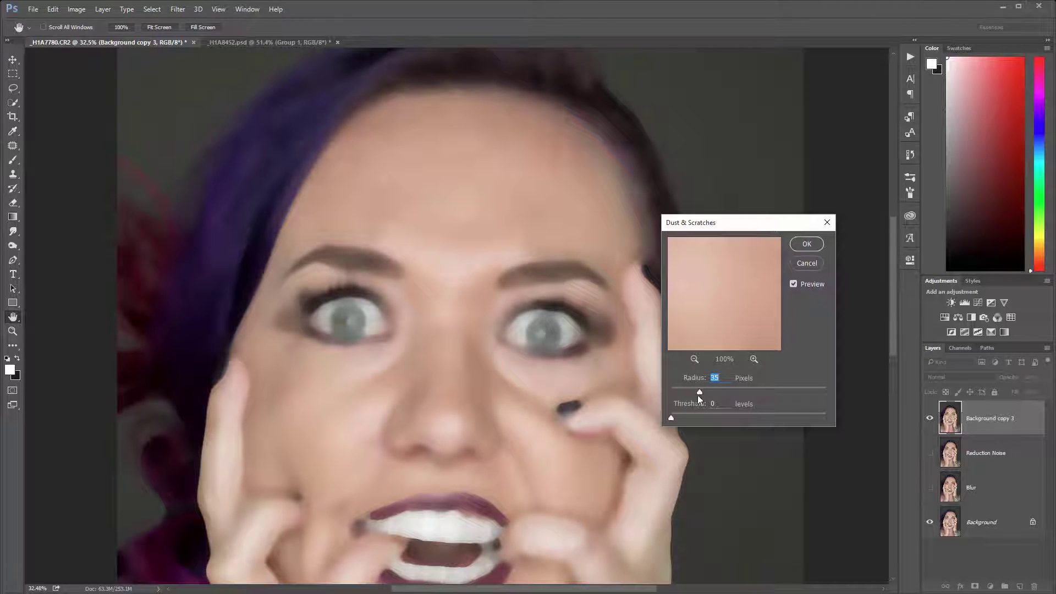
left_click_drag(707, 393, 707, 392)
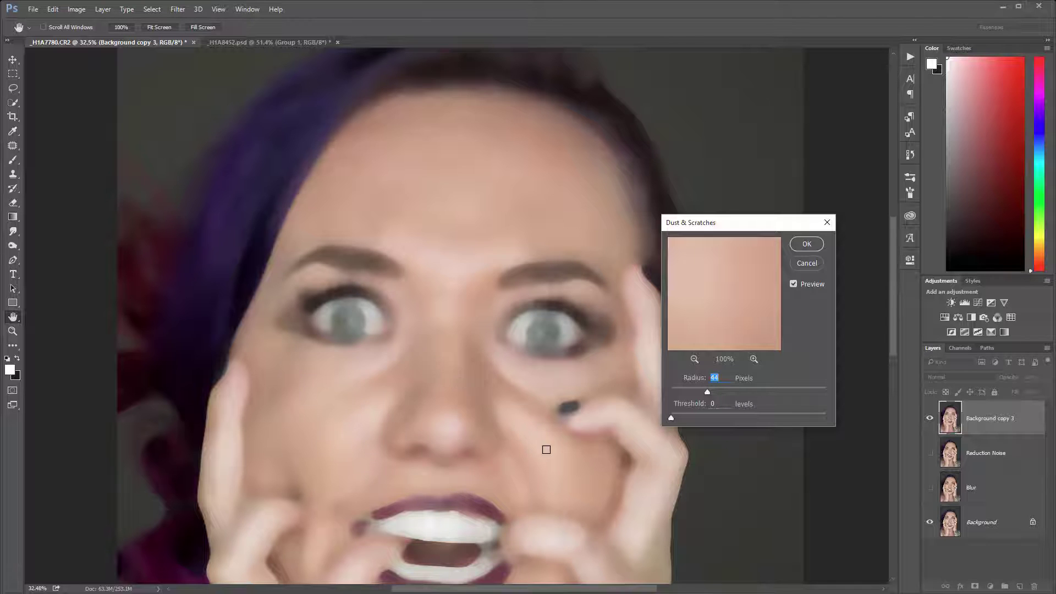
left_click(806, 246)
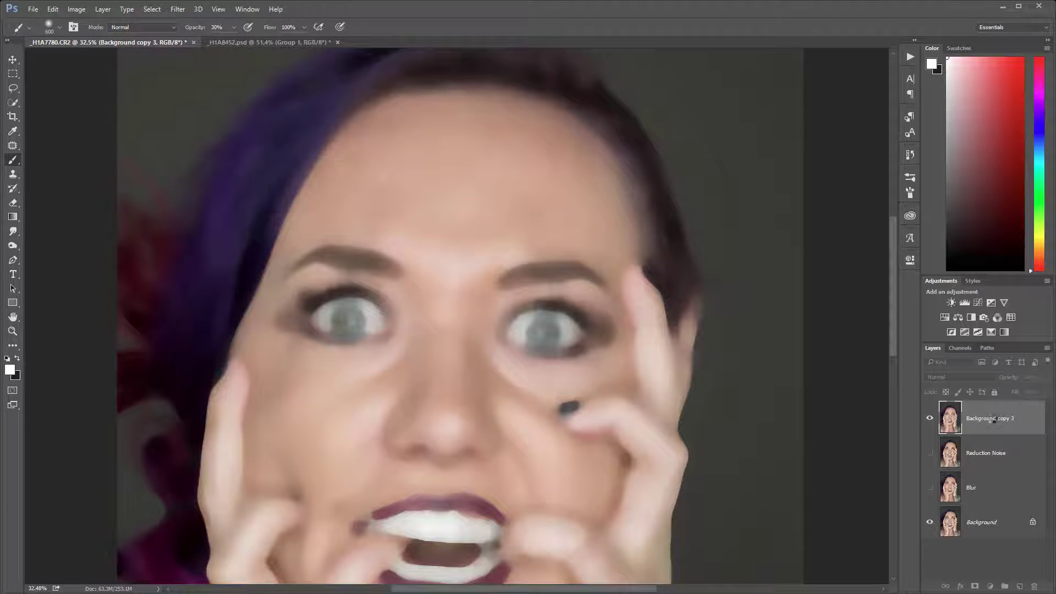
Rename Background copy 3 as Dust and hide it.
double_click(993, 420)
type("Dust")
key("Return")
left_click(929, 418)
Duplicate the Background layer again, renaming the surface-blurred layer as Surf Blur and the new copy as Blur.
left_click_drag(1006, 519, 1020, 587)
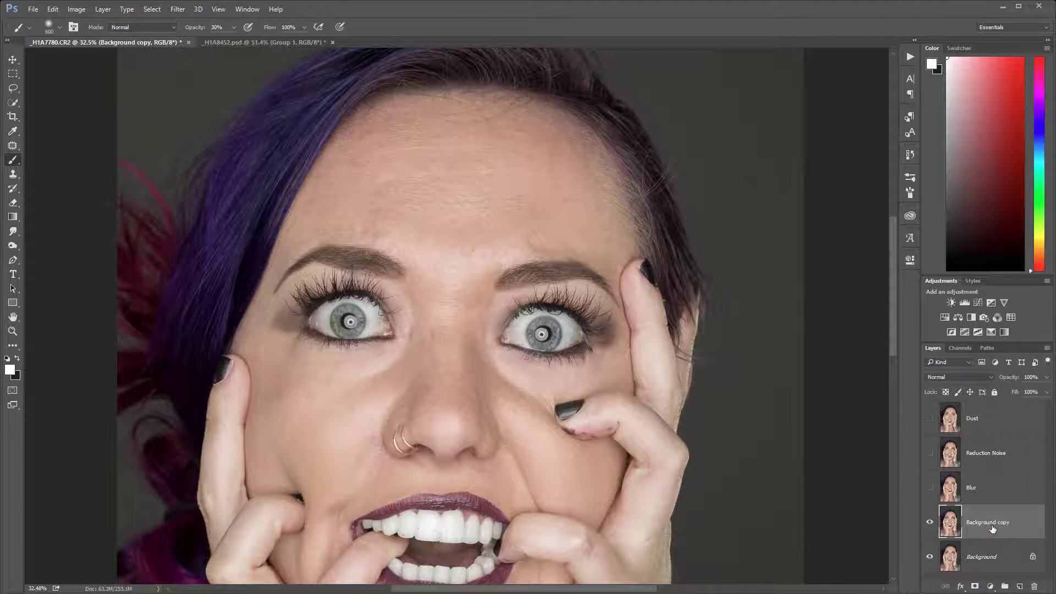
left_click(977, 490)
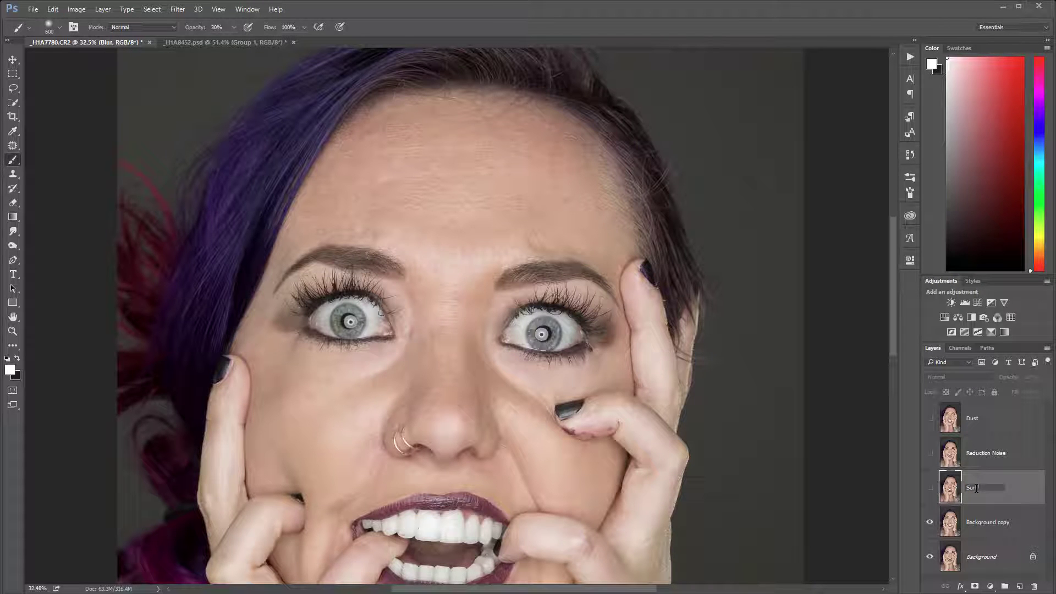
left_click(986, 528)
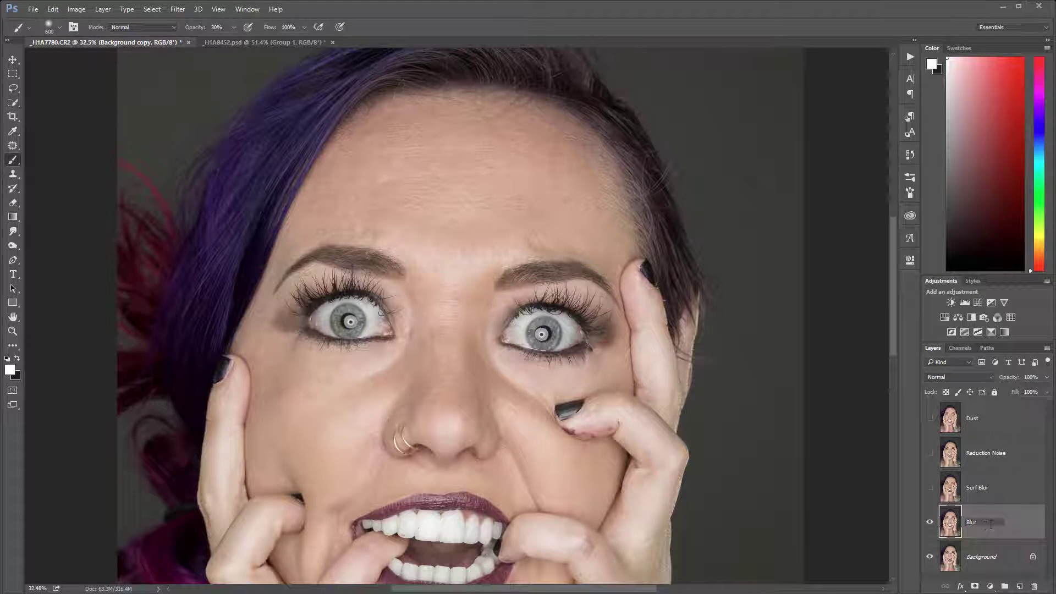
Apply a Gaussian Blur with a 47-pixel radius to the new Blur layer.
left_click(177, 9)
mouse_move(245, 132)
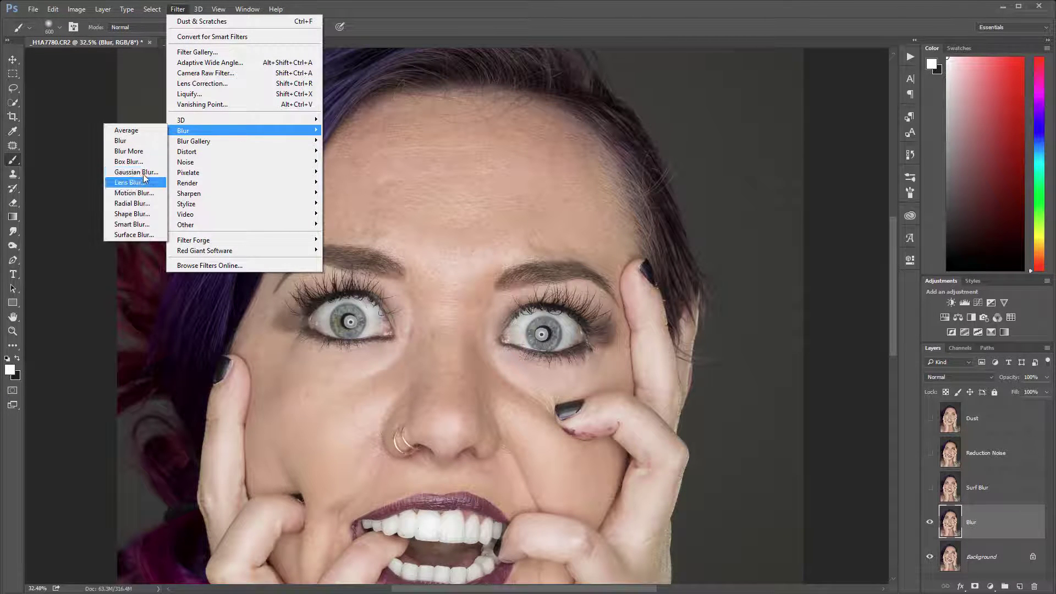
left_click(138, 172)
left_click(870, 160)
key("b")
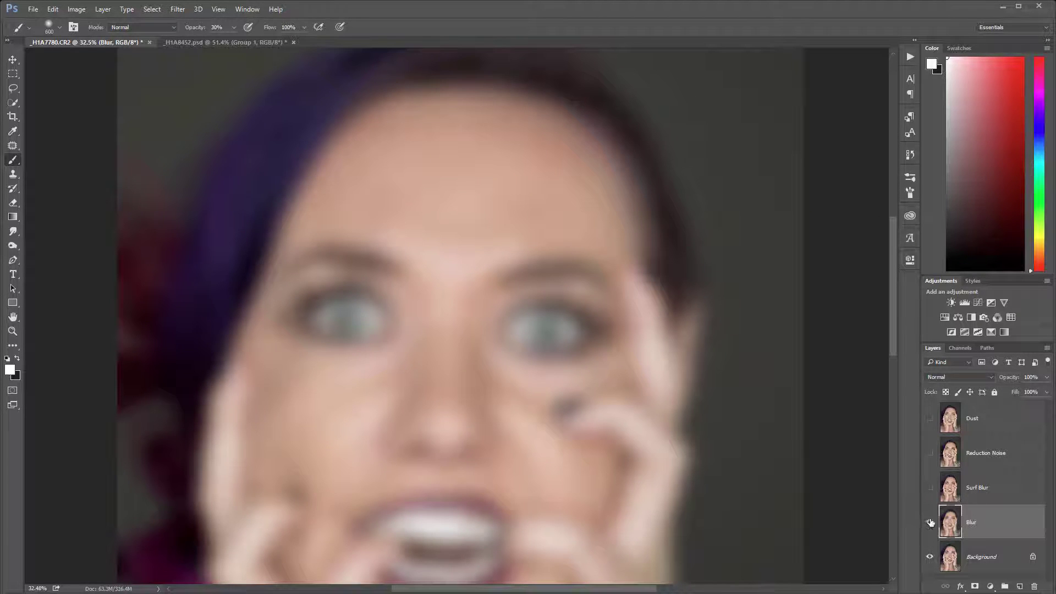
Show the Surf Blur, Reduction Noise and Dust layers in turn and examine how each one smooths the skin and edges.
left_click(928, 488)
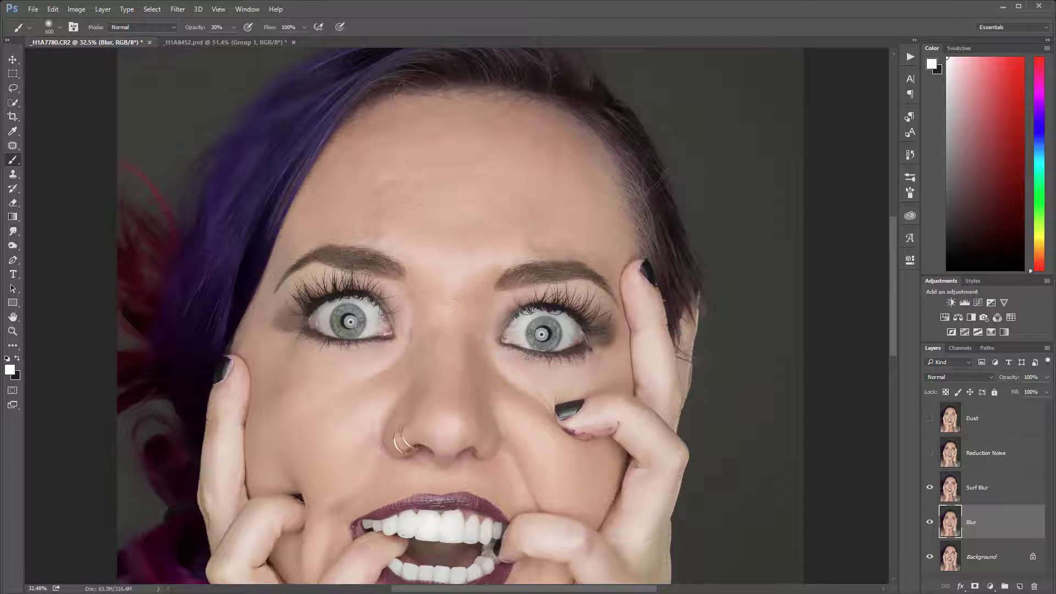
left_click(12, 60)
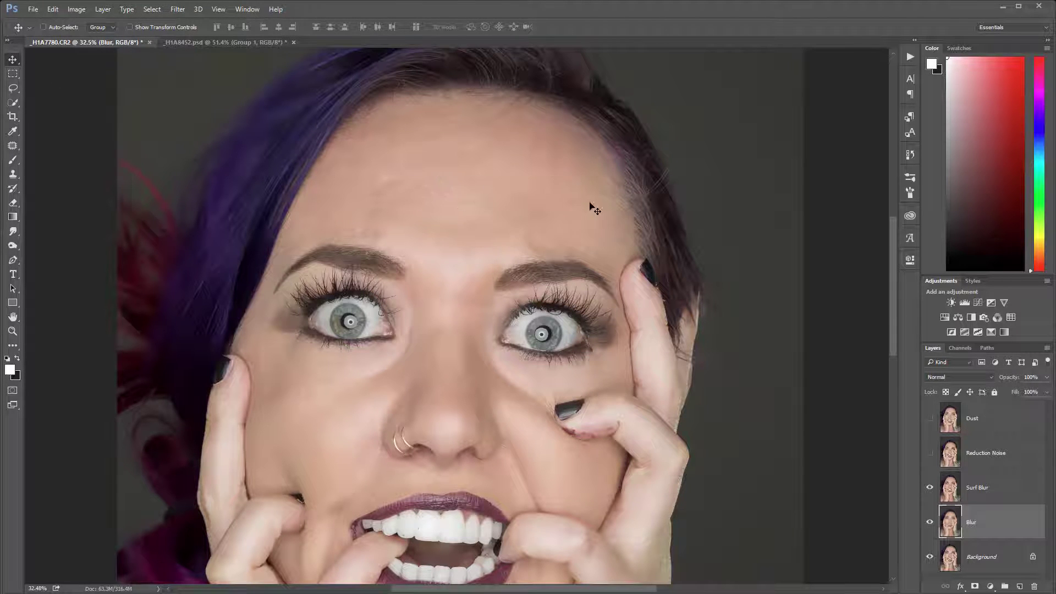
left_click(930, 487)
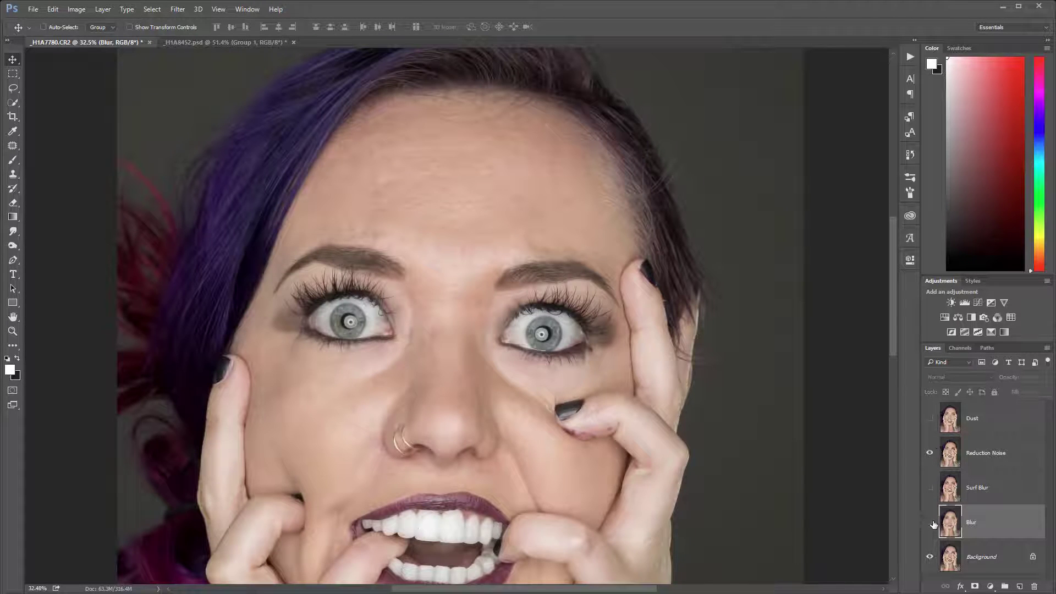
scroll(526, 252, "up", 5)
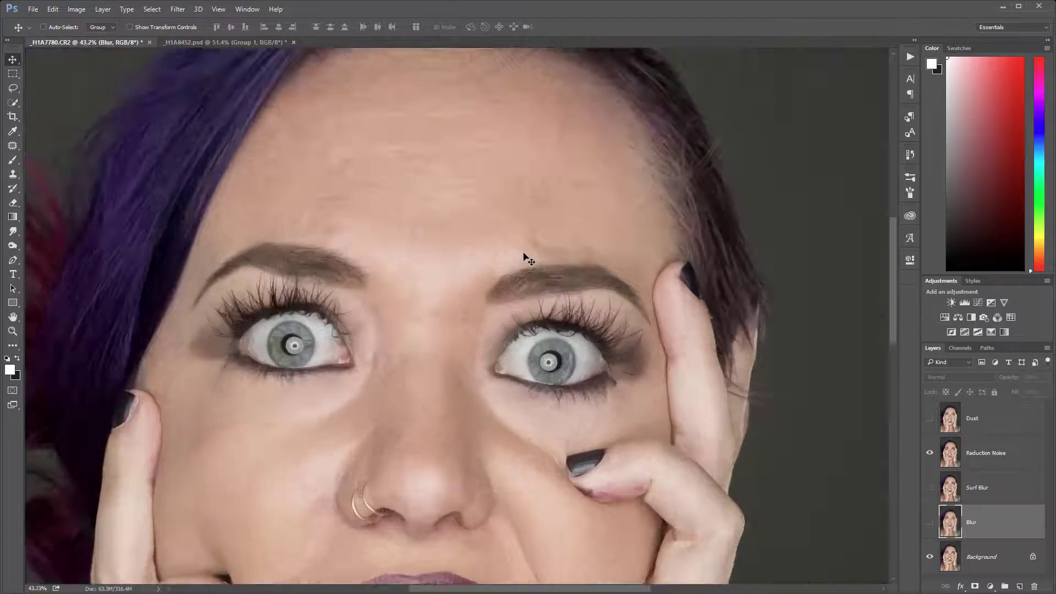
left_click(929, 455)
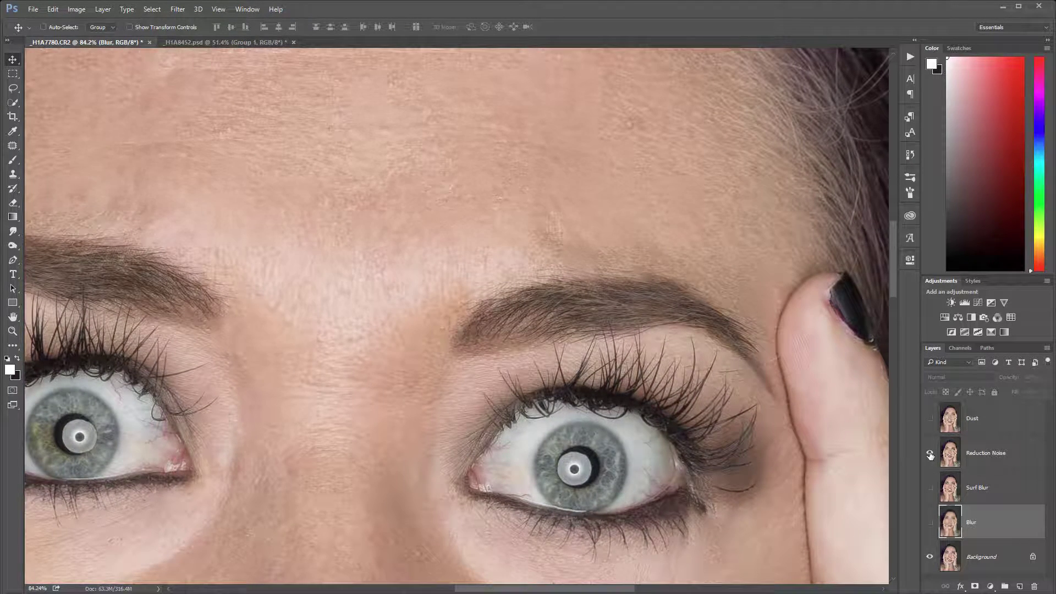
left_click(929, 454)
scroll(480, 277, "down", 3)
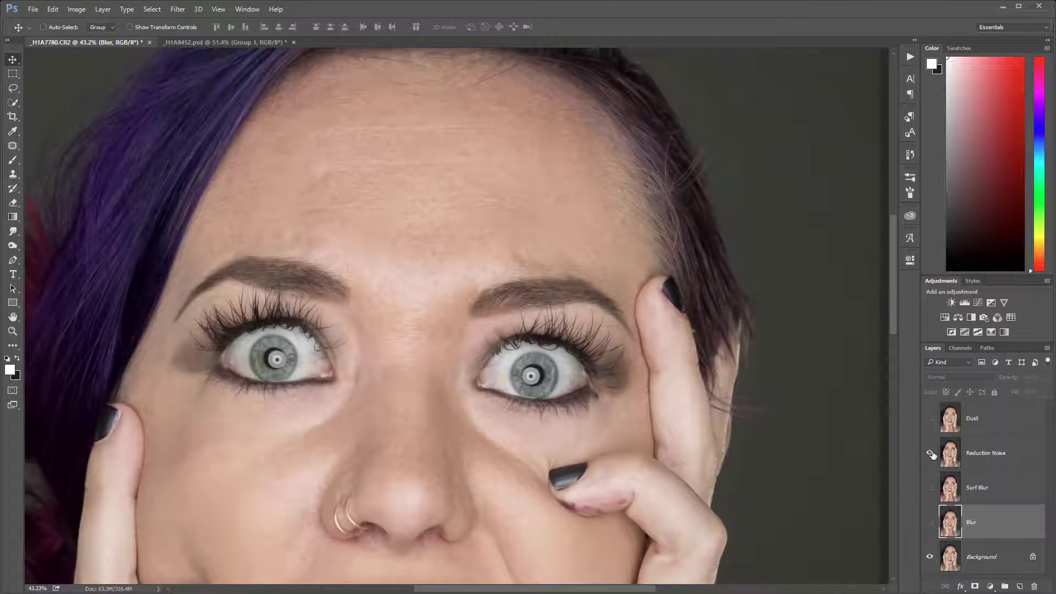
scroll(405, 240, "down", 3)
scroll(405, 241, "up", 4)
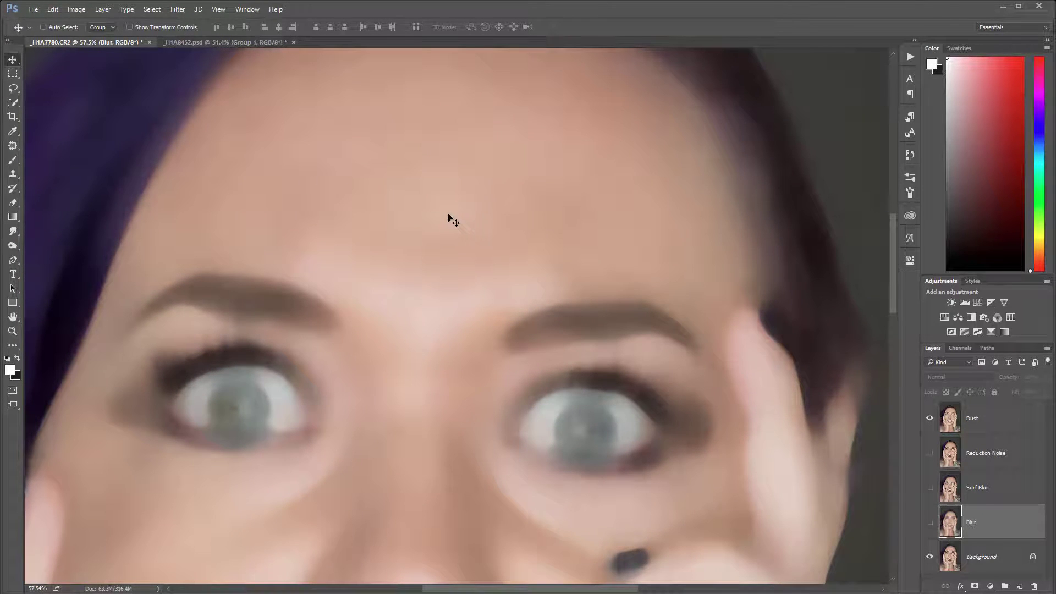
scroll(448, 216, "down", 3)
scroll(337, 378, "down", 3)
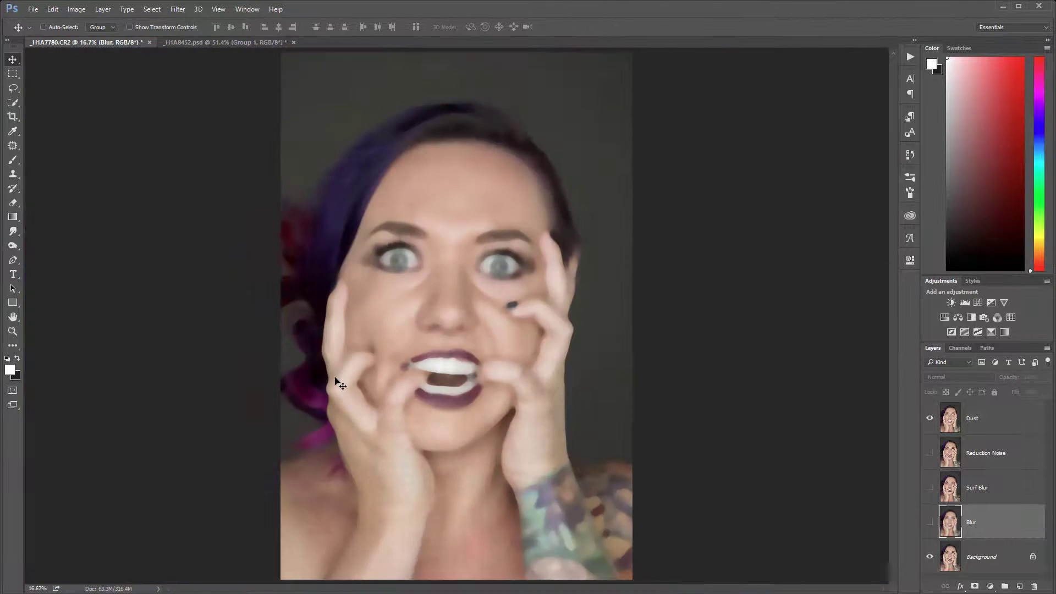
scroll(357, 376, "up", 2)
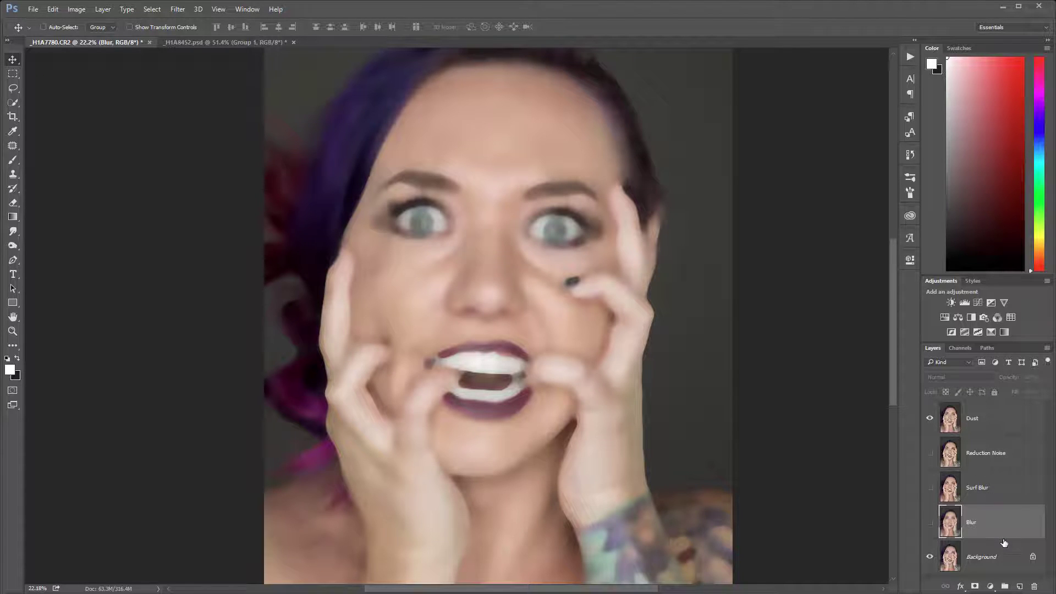
Add a layer mask to the Dust layer and invert it to black.
left_click(997, 421)
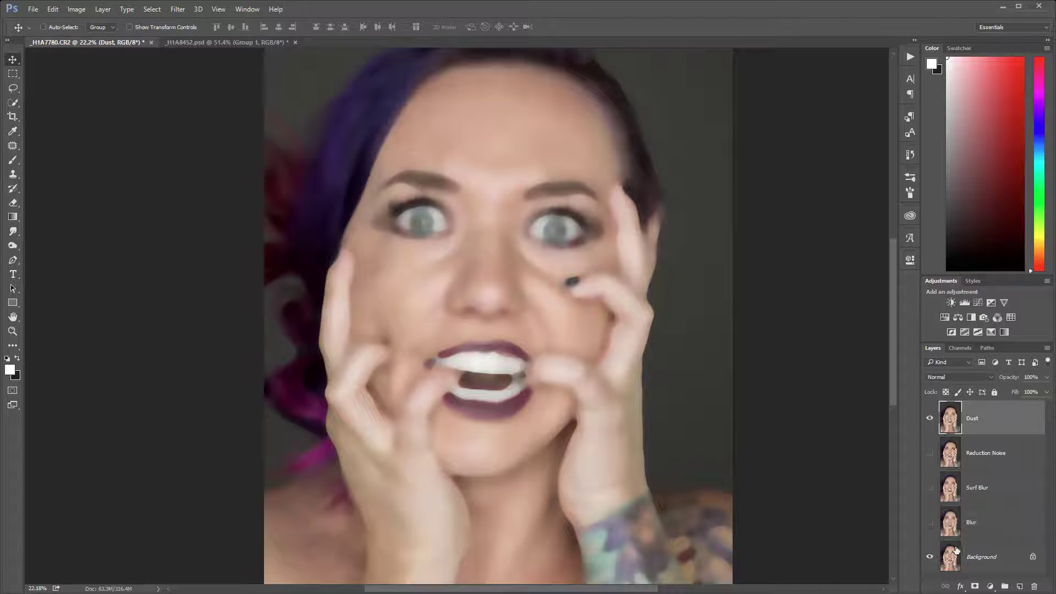
left_click(975, 587)
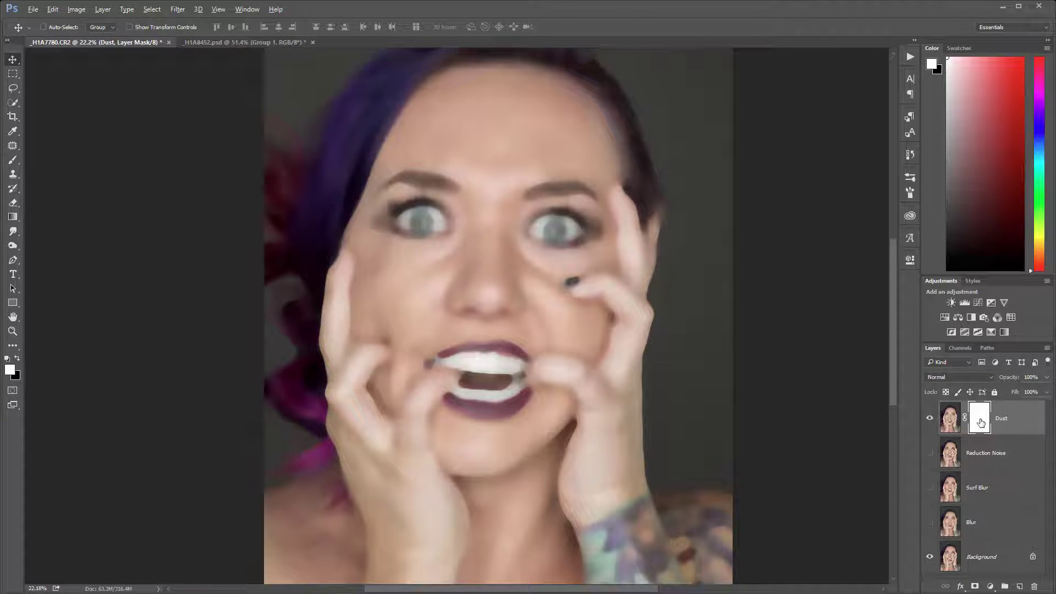
key("ctrl+i")
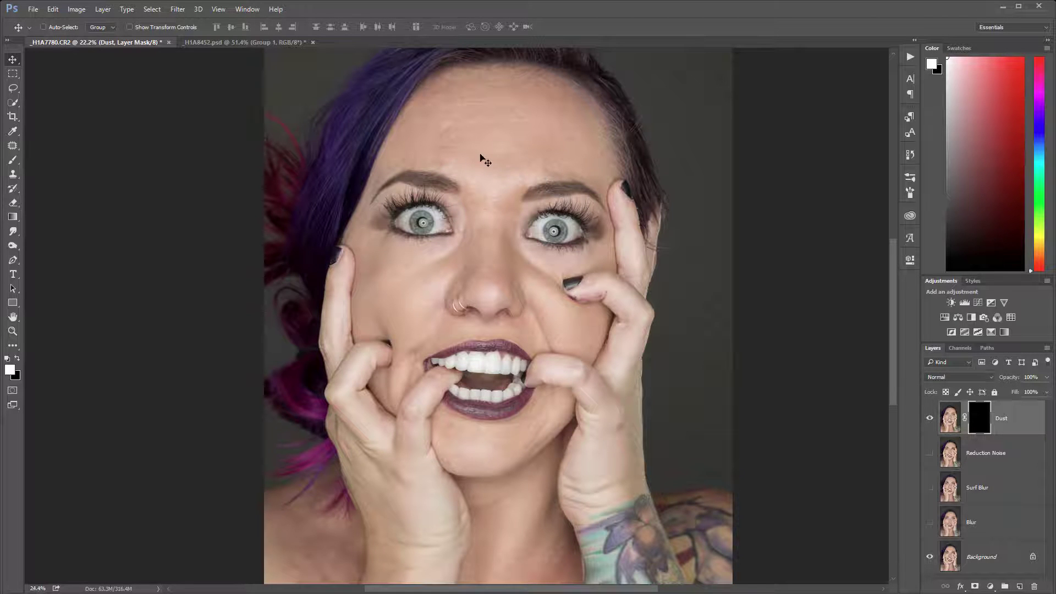
Paint white over the middle of the forehead on the Dust mask with a soft 600 px brush at 30% opacity.
scroll(484, 159, "up", 3)
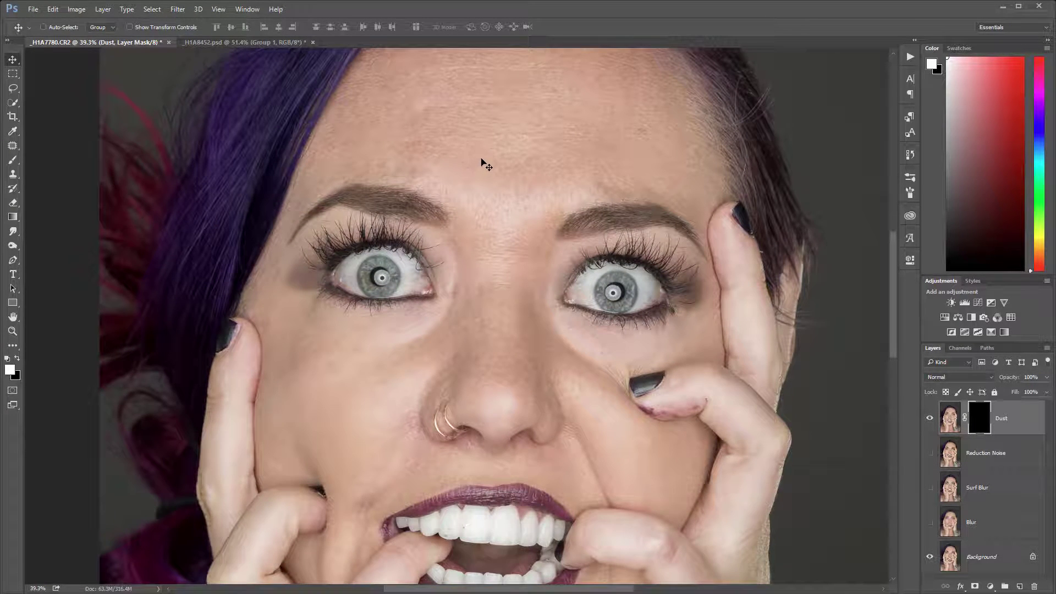
scroll(482, 160, "up", 5)
left_click(11, 160)
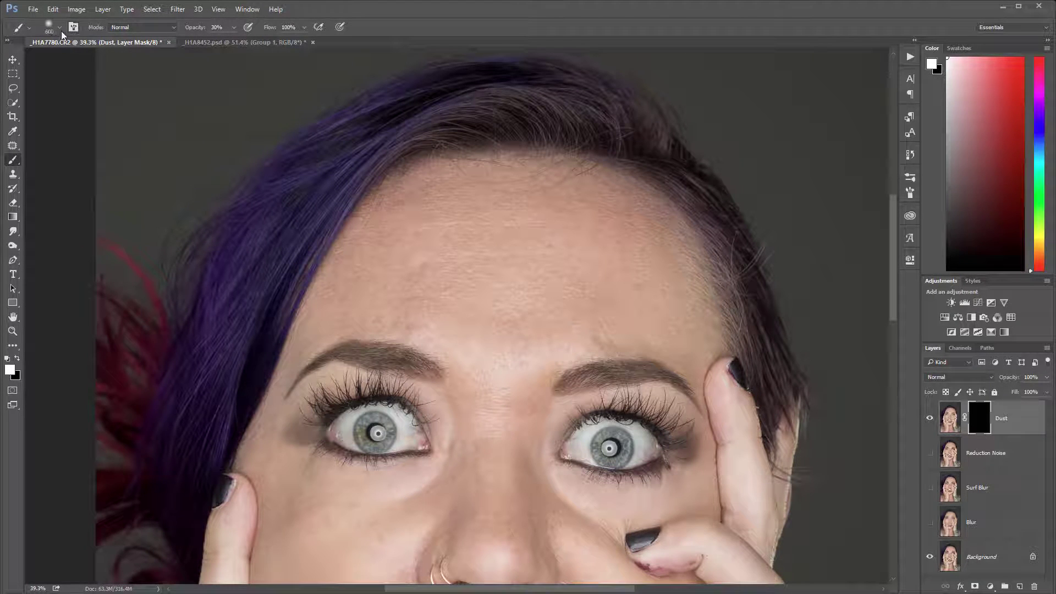
right_click(473, 194)
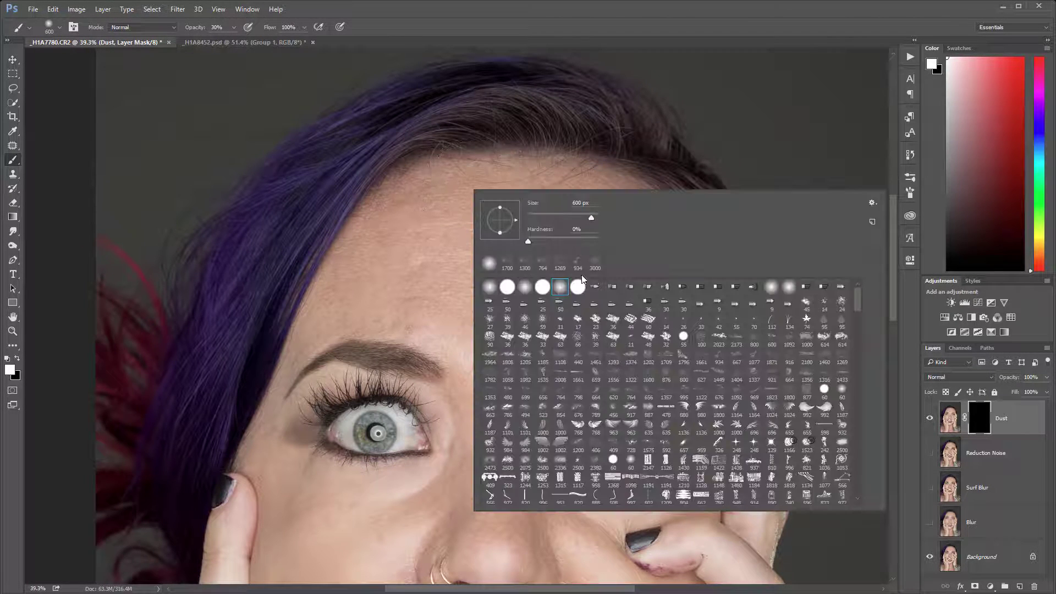
left_click(94, 106)
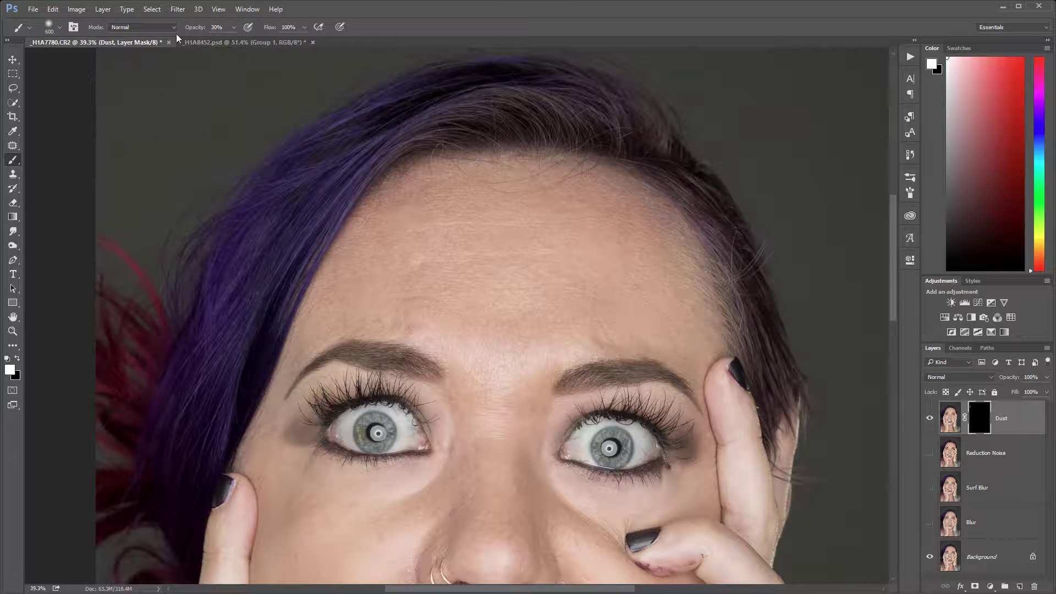
mouse_move(554, 212)
left_mouse_down()
mouse_move(457, 247)
mouse_move(427, 275)
mouse_move(610, 255)
left_mouse_up()
mouse_move(519, 226)
left_mouse_down()
mouse_move(453, 238)
mouse_move(425, 271)
mouse_move(414, 264)
mouse_move(511, 272)
left_mouse_up()
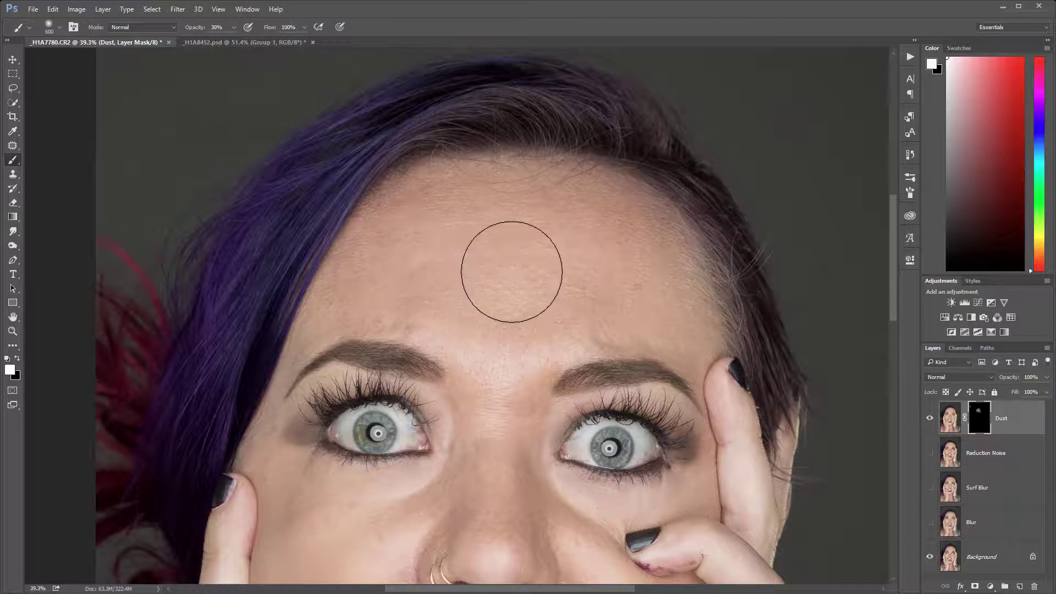
Reduce the brush to 150 px and paint the Dust mask along the purple hairline, above the eyebrow and down the temple.
scroll(395, 206, "up", 5)
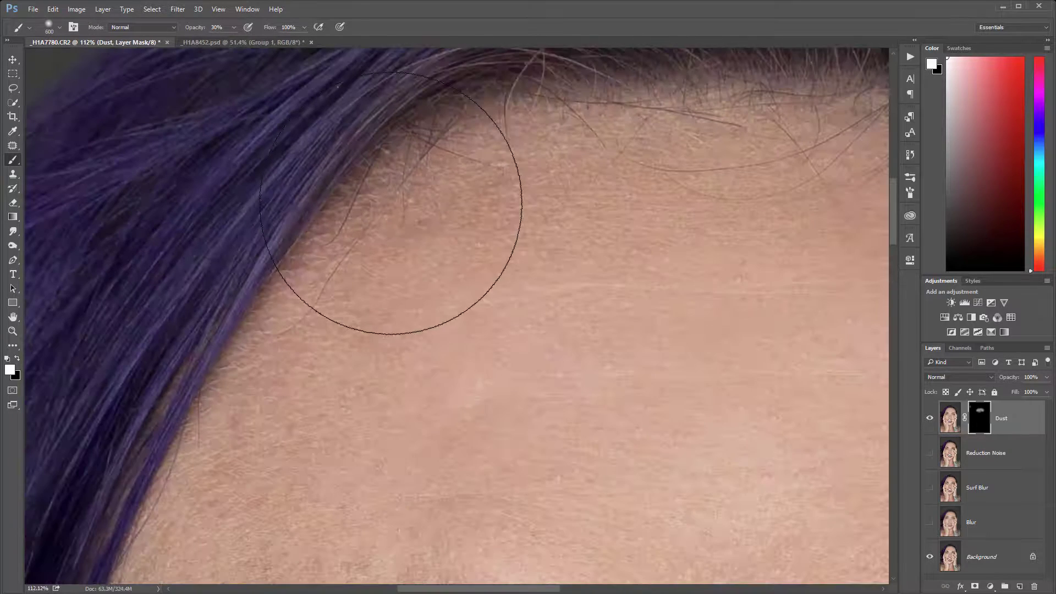
key("bracketleft")
key("bracketleft")
key("bracketleft")
key("bracketleft")
key("bracketleft")
key("bracketleft")
key("bracketleft")
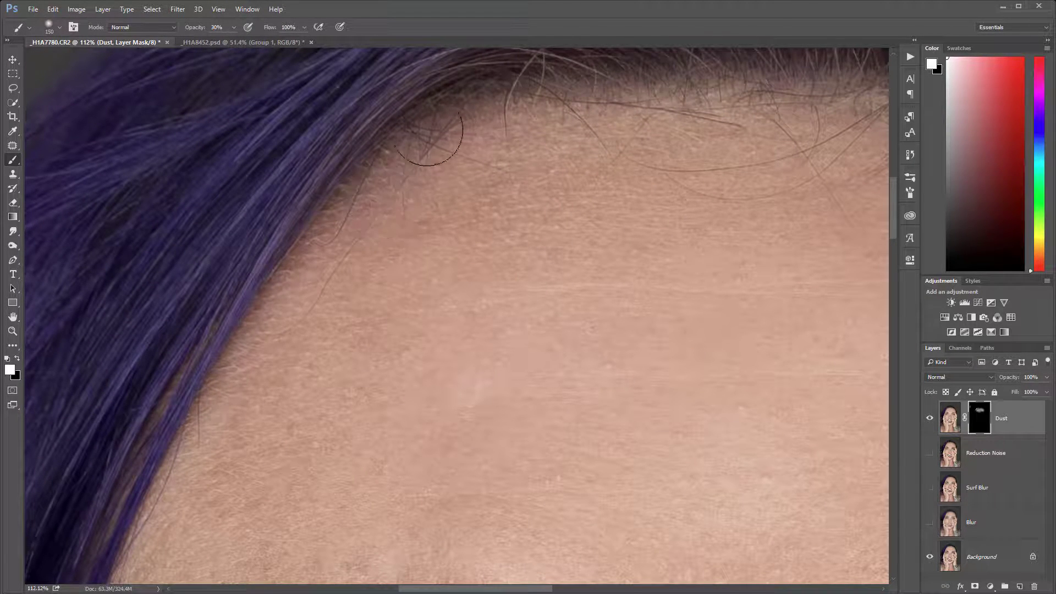
left_click_drag(455, 385, 689, 164)
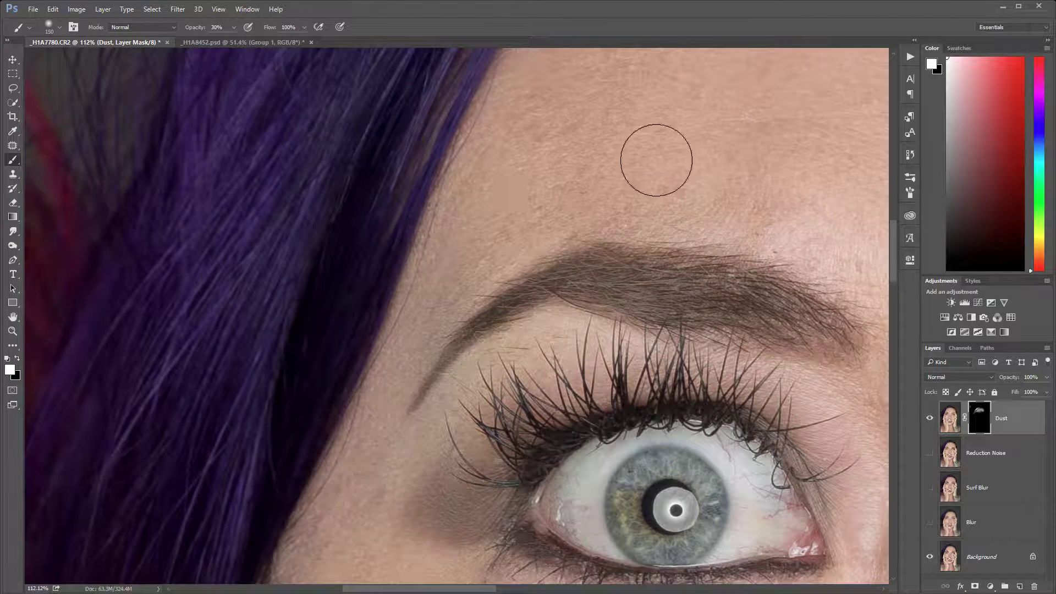
left_click_drag(401, 462, 541, 69)
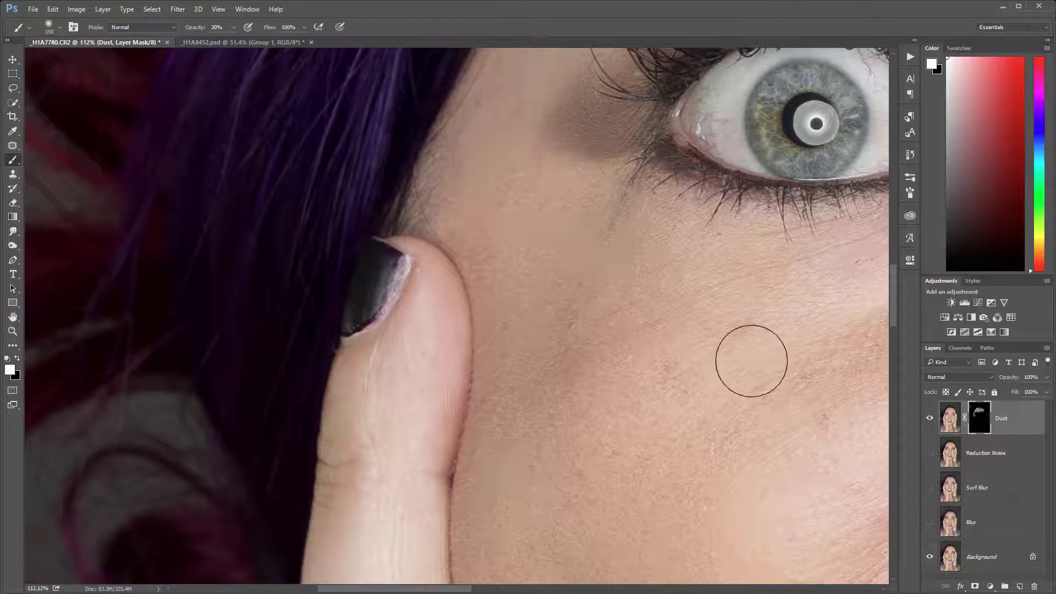
Paint white on the Dust mask over the cheek beside the nose ring, from under the eye towards the mouth corner.
left_click_drag(751, 361, 422, 287)
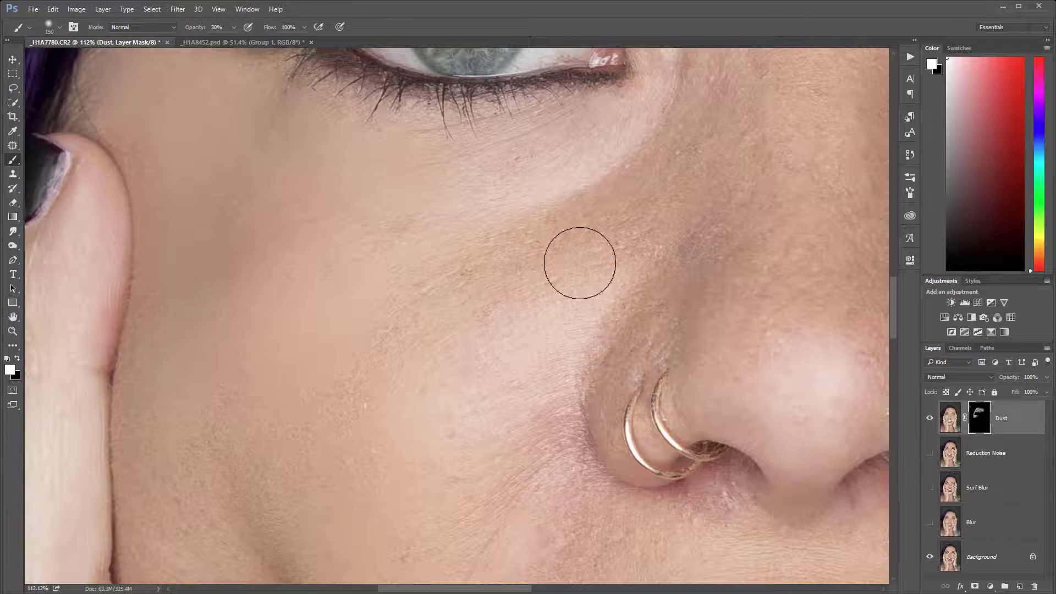
mouse_move(594, 377)
left_mouse_down()
mouse_move(601, 344)
mouse_move(648, 339)
left_mouse_up()
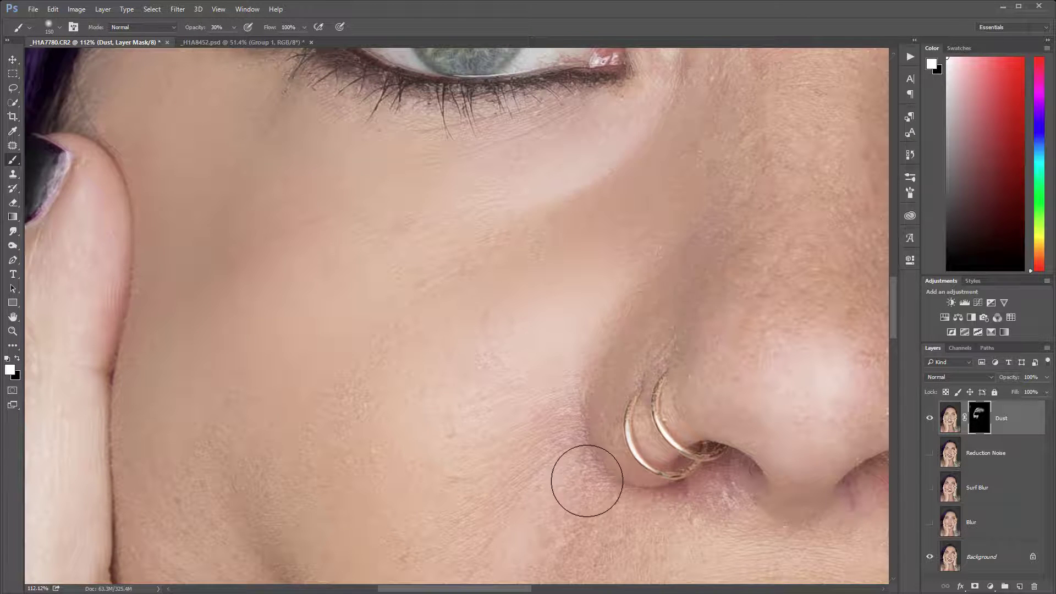
left_click_drag(587, 481, 576, 233)
mouse_move(289, 289)
left_mouse_down()
mouse_move(158, 332)
mouse_move(269, 168)
mouse_move(269, 208)
left_mouse_up()
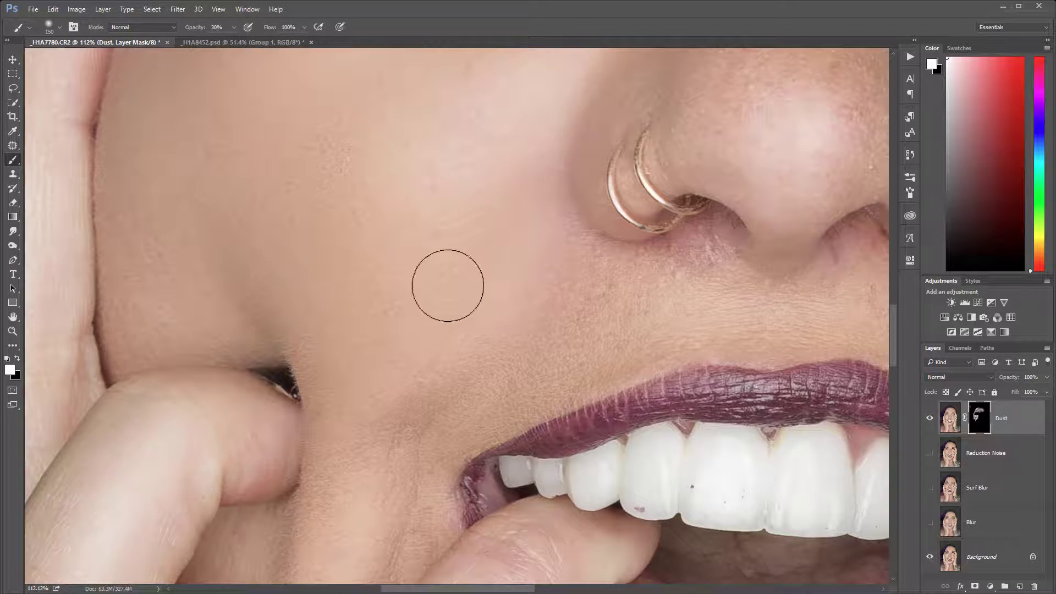
Paint white on the Dust mask over the upper lip area, the nose tip and the bridge of the nose.
left_click_drag(702, 306, 313, 331)
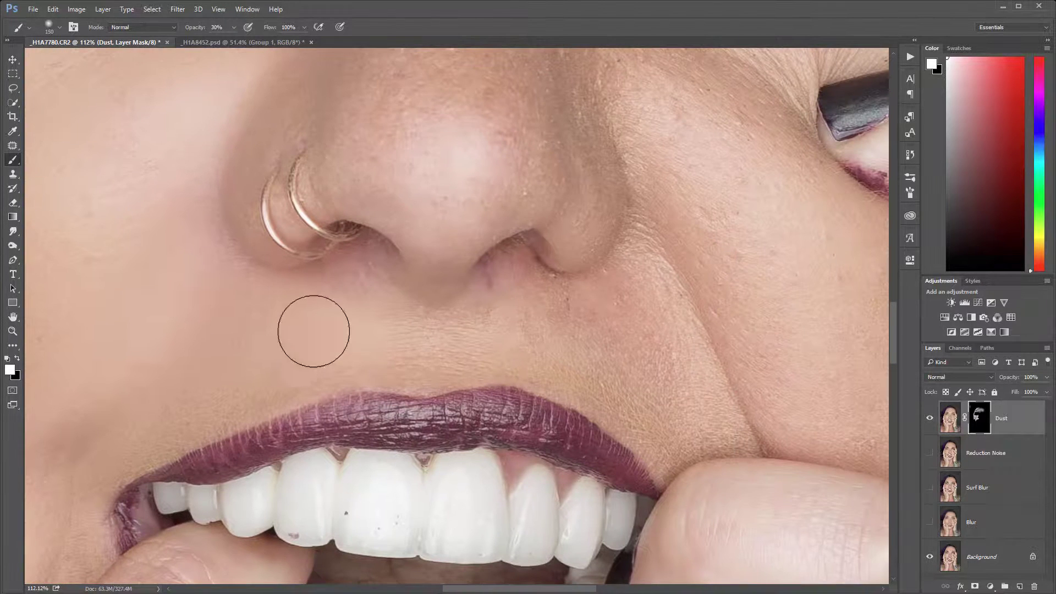
mouse_move(427, 304)
left_mouse_down()
mouse_move(549, 271)
mouse_move(580, 311)
mouse_move(643, 262)
left_mouse_up()
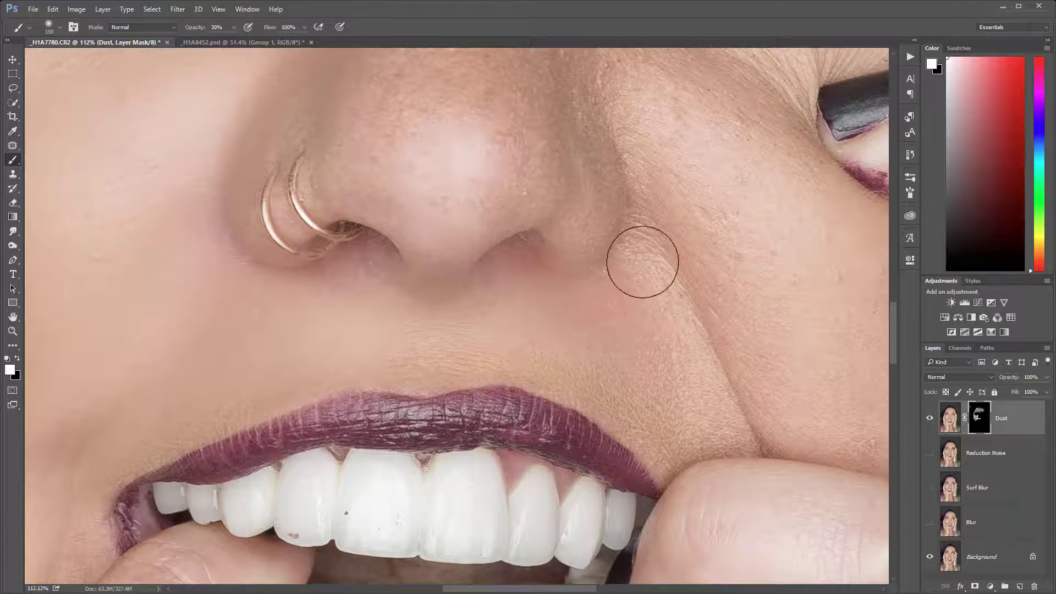
left_click_drag(513, 155, 407, 104)
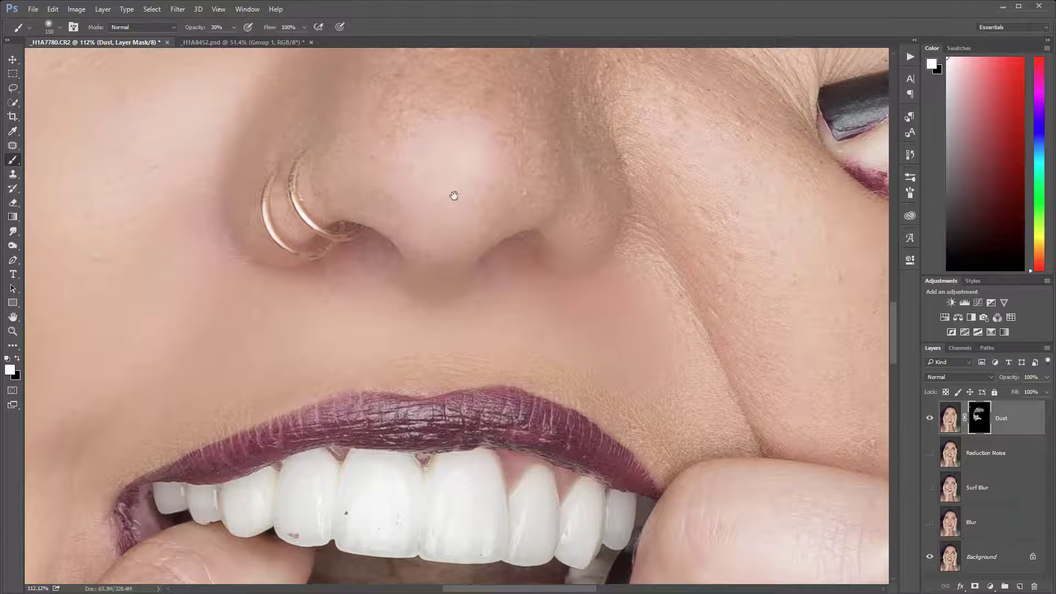
left_click_drag(454, 196, 456, 350)
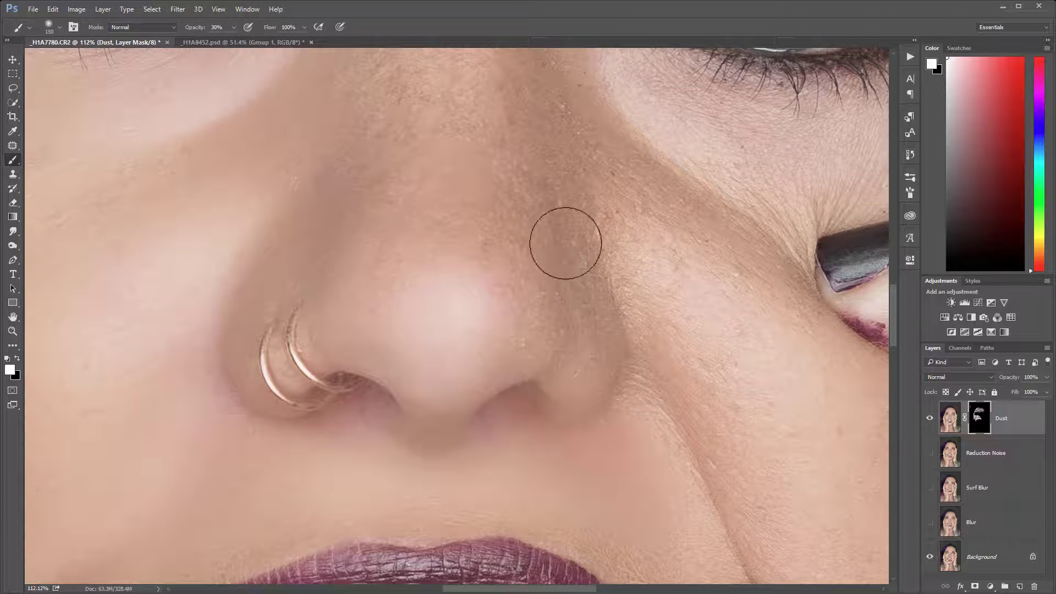
left_click_drag(552, 183, 563, 371)
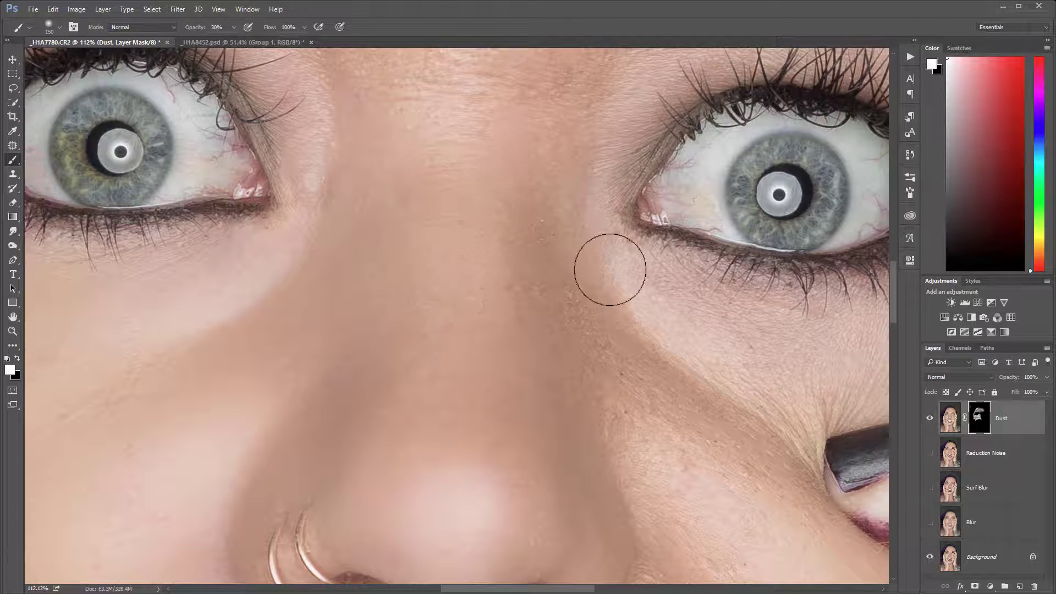
left_click_drag(455, 191, 478, 370)
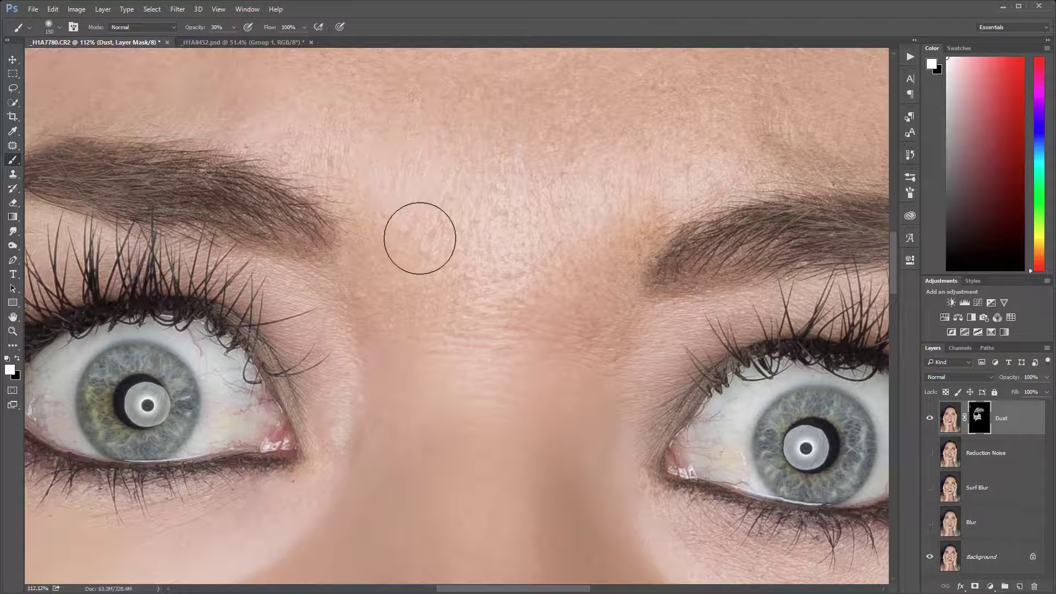
Enlarge the brush to 500 px and paint the Dust mask across the rest of the forehead and between the eyebrows.
scroll(517, 349, "down", 5)
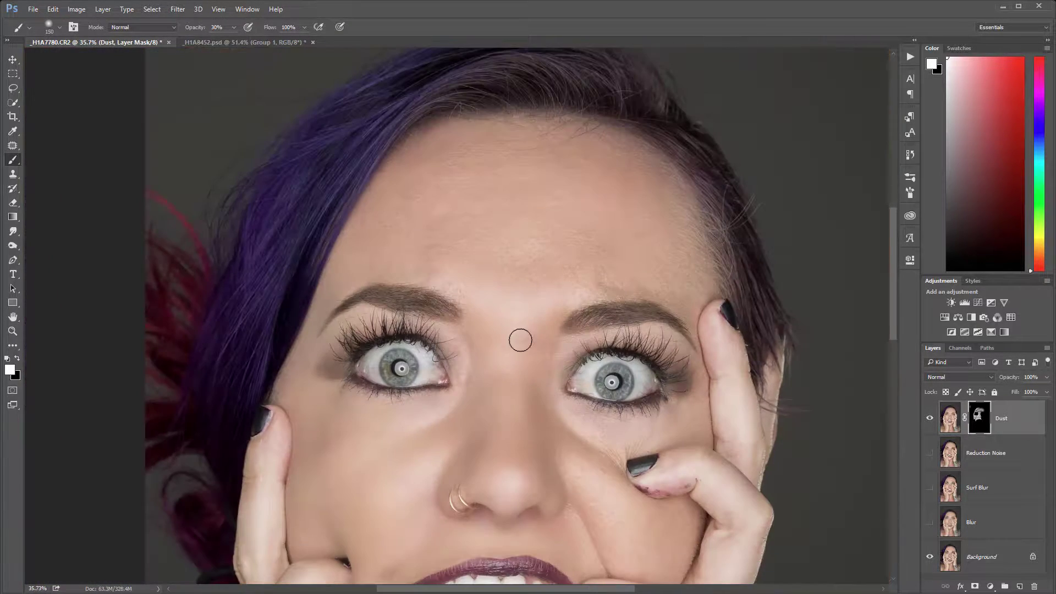
key("bracketright")
key("bracketright")
key("bracketright")
mouse_move(656, 255)
left_mouse_down()
mouse_move(478, 150)
mouse_move(510, 165)
mouse_move(489, 155)
mouse_move(614, 162)
mouse_move(577, 143)
mouse_move(649, 203)
mouse_move(680, 259)
mouse_move(680, 246)
mouse_move(525, 228)
mouse_move(500, 257)
mouse_move(418, 242)
mouse_move(632, 240)
left_mouse_up()
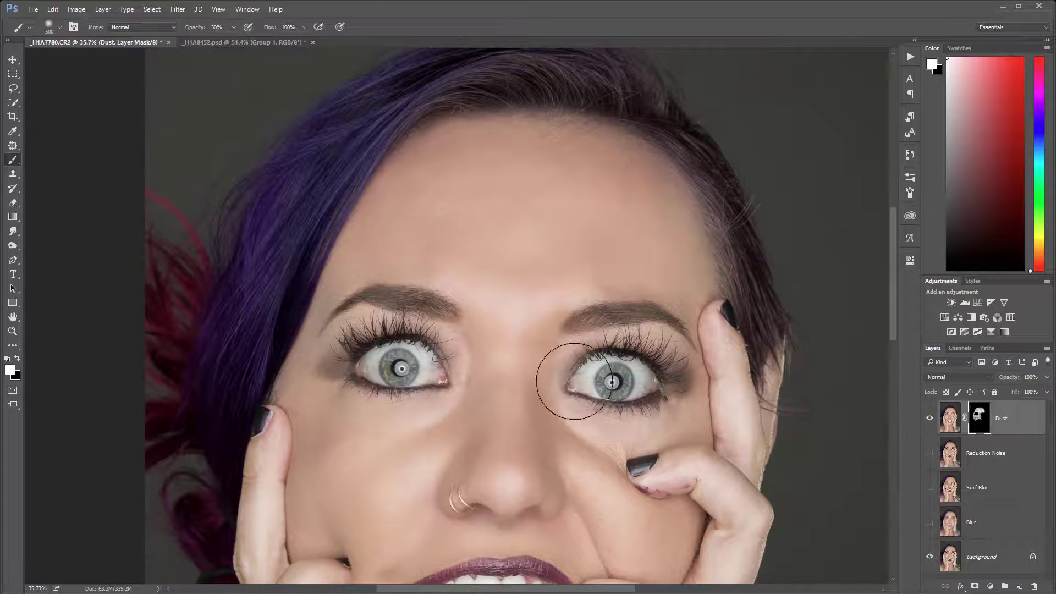
Paint the Dust mask over the cheek by the black-nailed fingers, the chin, neck, chest and shoulder.
left_click_drag(574, 381, 438, 293)
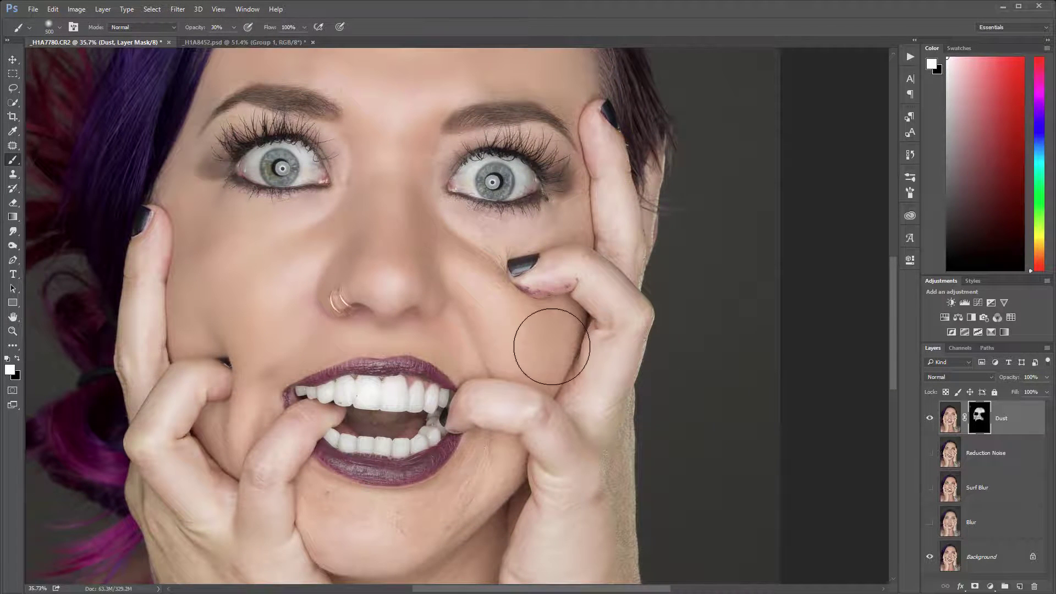
left_click_drag(460, 495, 564, 336)
mouse_move(428, 348)
left_mouse_down()
mouse_move(471, 396)
mouse_move(584, 318)
mouse_move(549, 370)
mouse_move(529, 503)
mouse_move(502, 243)
left_mouse_up()
left_click_drag(493, 414, 521, 459)
mouse_move(596, 475)
left_mouse_down()
mouse_move(551, 205)
mouse_move(484, 236)
mouse_move(467, 325)
mouse_move(578, 308)
left_mouse_up()
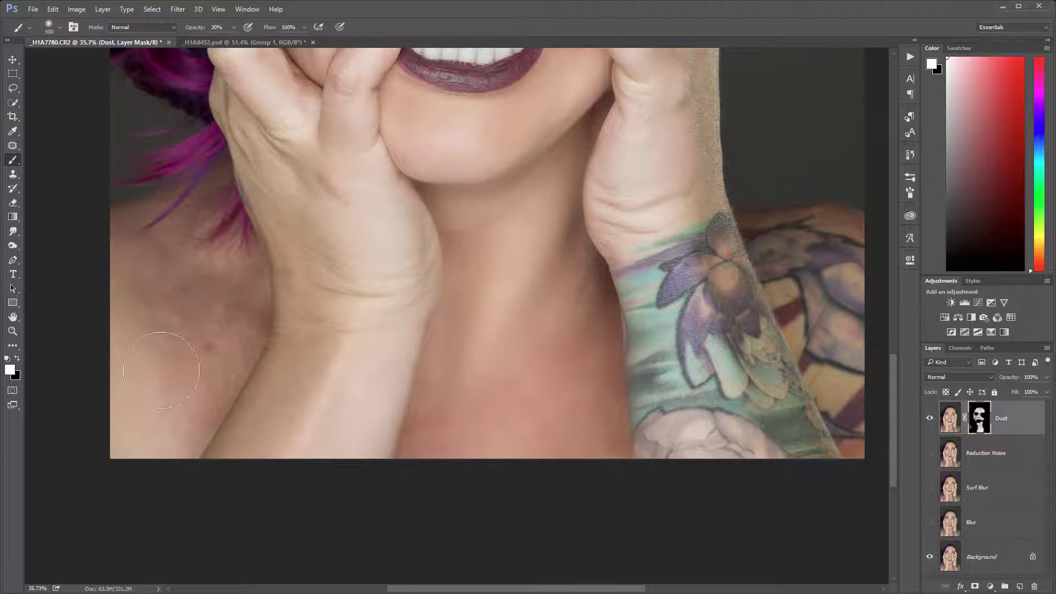
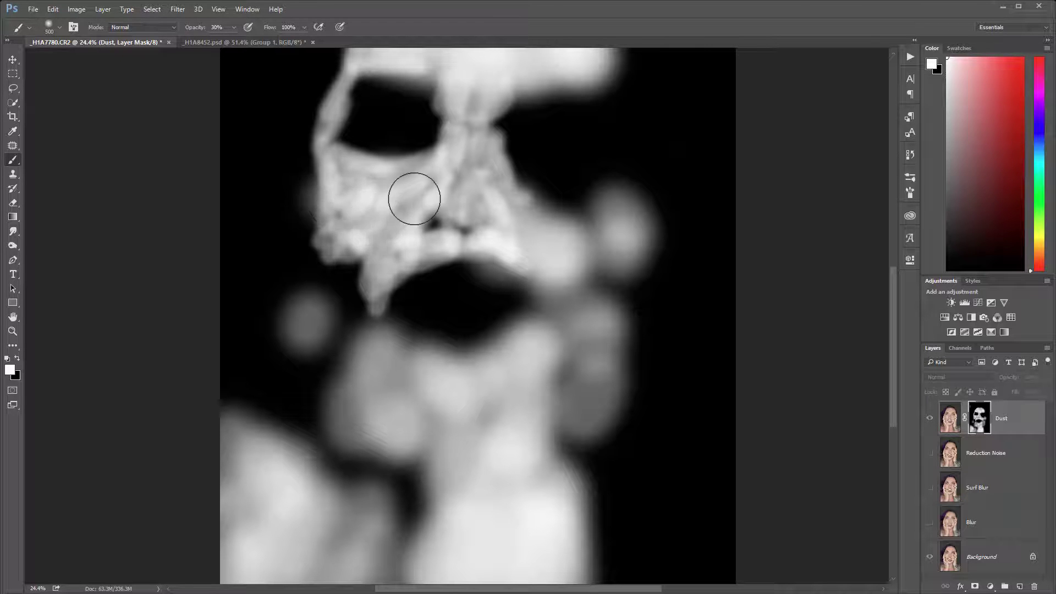
Fill in the uneven grey patches of the face in the Dust mask view, and return to the image view.
left_click_drag(514, 193, 537, 313)
mouse_move(472, 114)
left_mouse_down()
mouse_move(536, 113)
mouse_move(537, 130)
mouse_move(480, 97)
mouse_move(521, 90)
mouse_move(439, 134)
mouse_move(499, 152)
mouse_move(485, 254)
mouse_move(479, 246)
mouse_move(463, 292)
mouse_move(516, 318)
mouse_move(507, 290)
mouse_move(579, 346)
mouse_move(586, 400)
mouse_move(444, 341)
mouse_move(356, 278)
mouse_move(510, 383)
left_mouse_up()
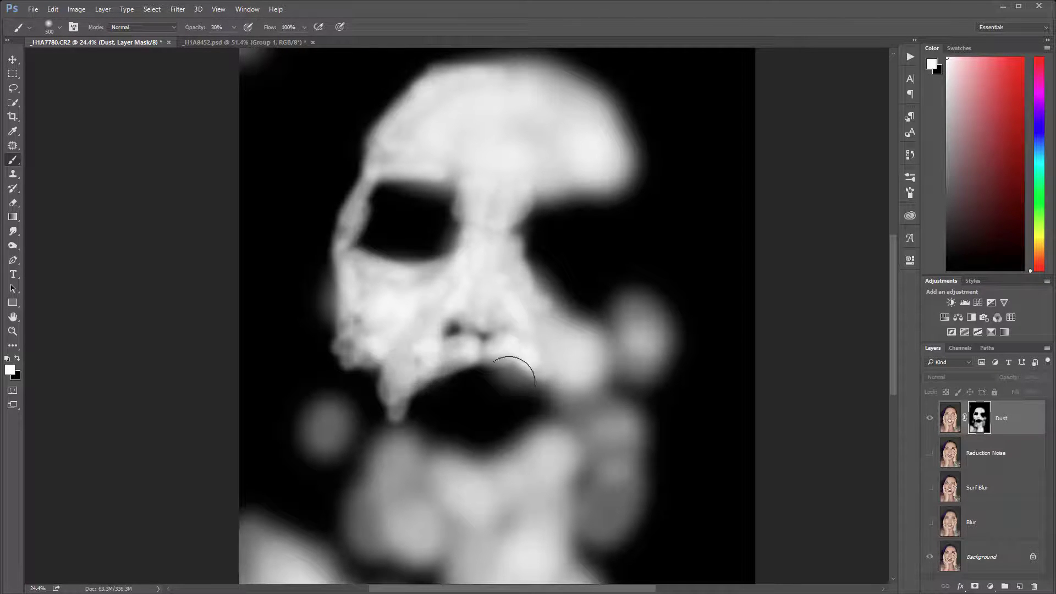
left_click(985, 422, "alt")
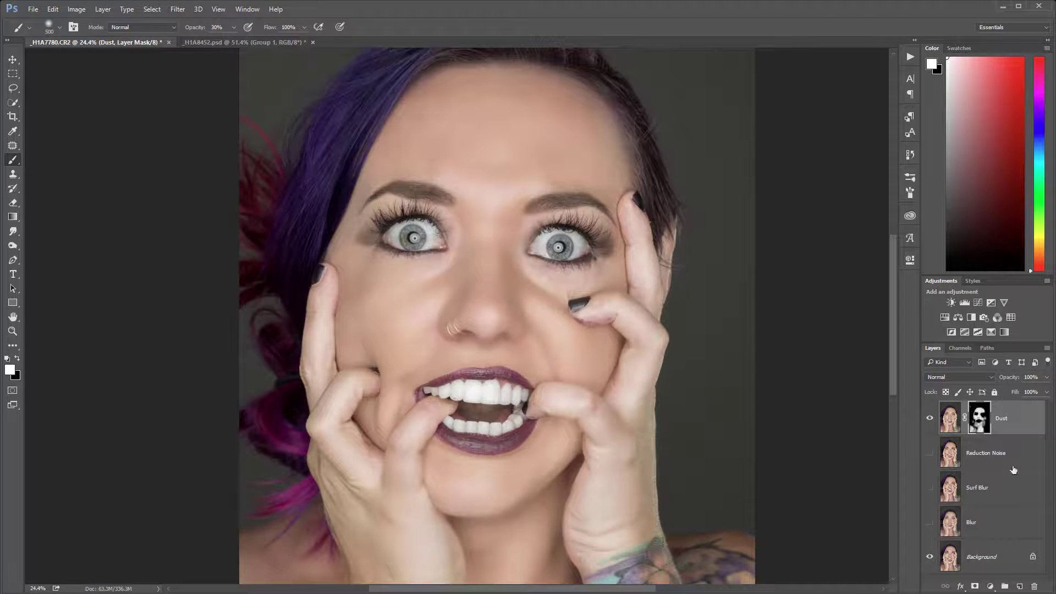
Hide and show the Dust layer to compare the portrait before and after skin smoothing.
left_click(930, 420)
left_click(930, 420)
scroll(465, 288, "down", 2)
left_click(930, 419)
left_click(930, 419)
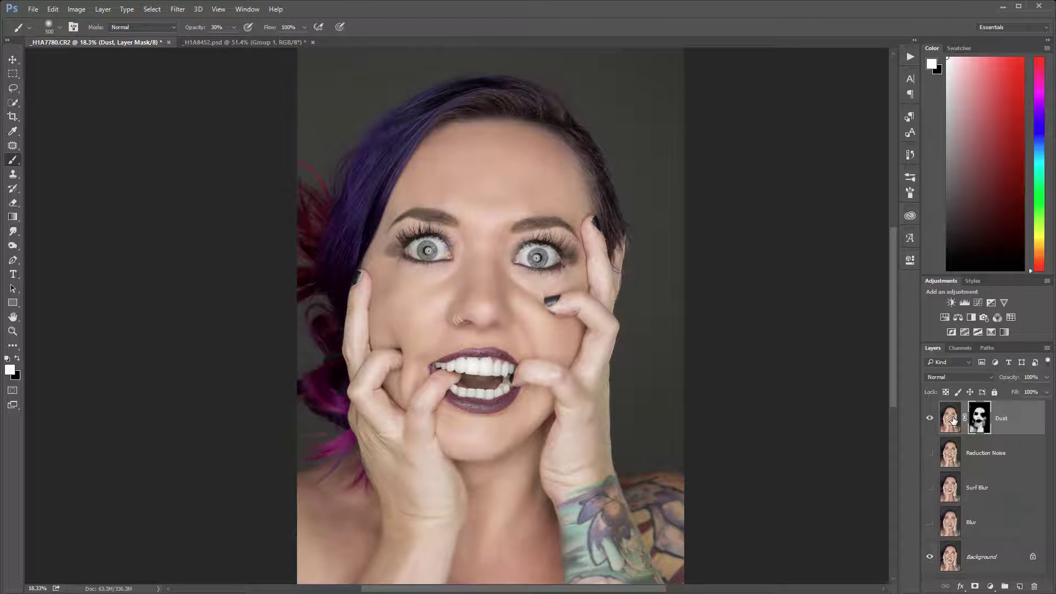
Duplicate the masked Dust layer and set the copy's blend mode to Screen.
left_click_drag(1023, 421, 1019, 586)
left_click(988, 378)
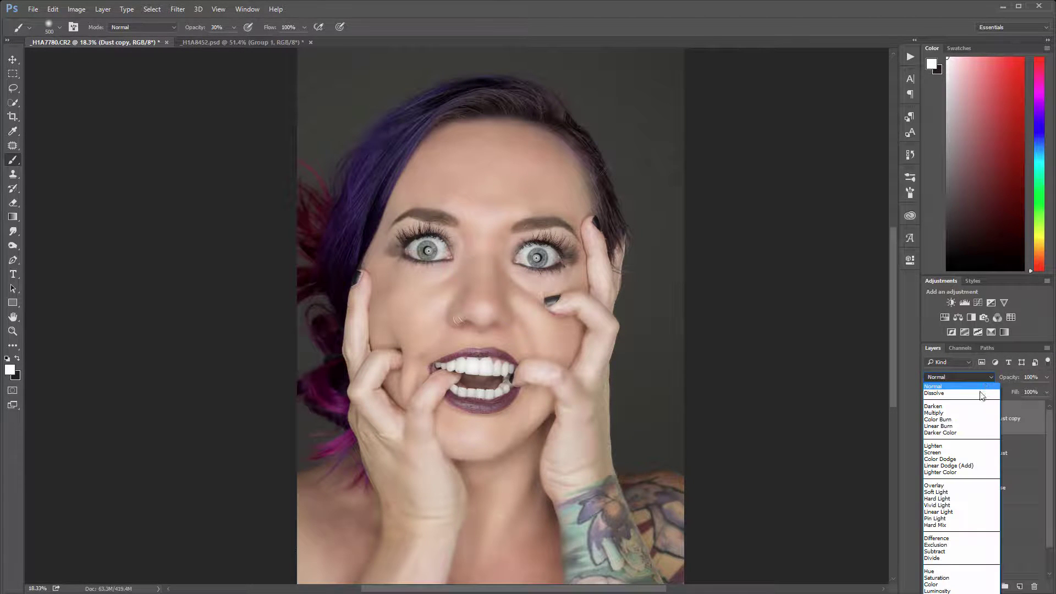
left_click(960, 445)
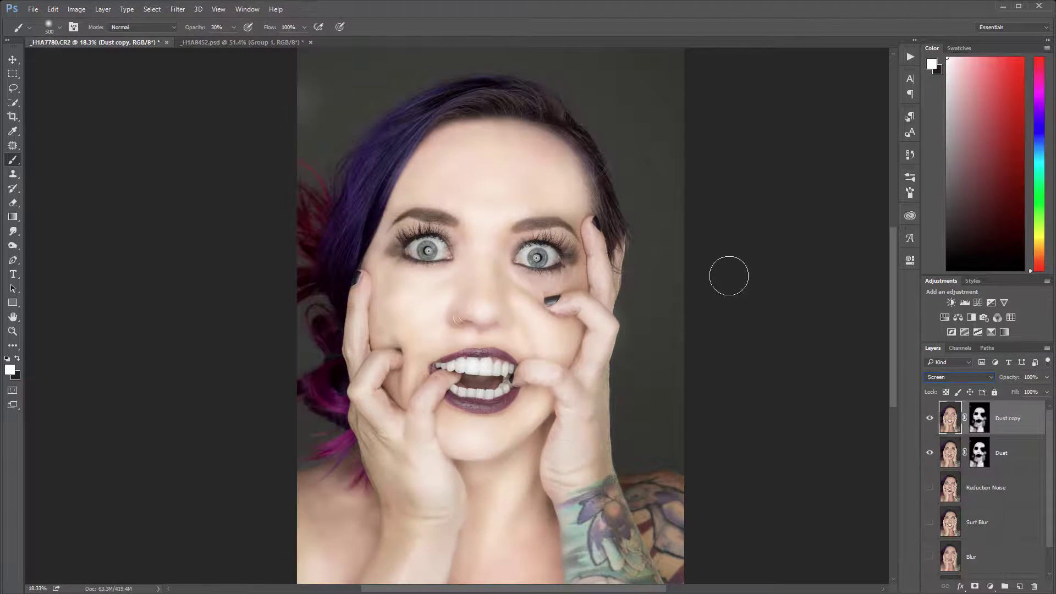
Compare the portrait with and without the Dust copy layer, and leave that layer hidden.
left_click(929, 420)
left_click(929, 420)
left_click(929, 420)
left_click(929, 419)
left_click(929, 418)
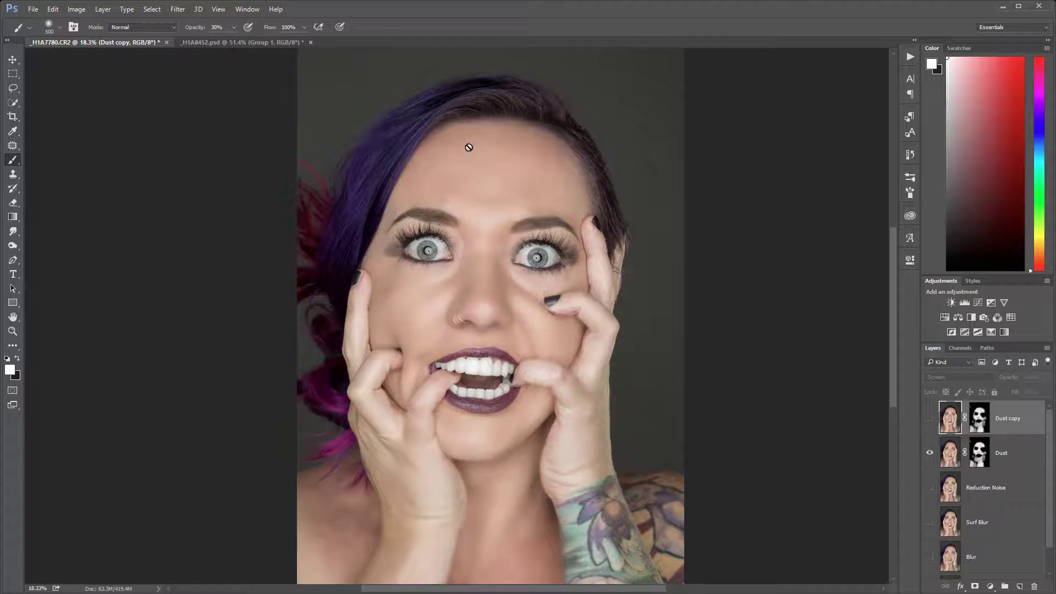
Lower the Fill of the original Dust layer to about 40%.
scroll(469, 301, "down", 2)
scroll(493, 320, "up", 1)
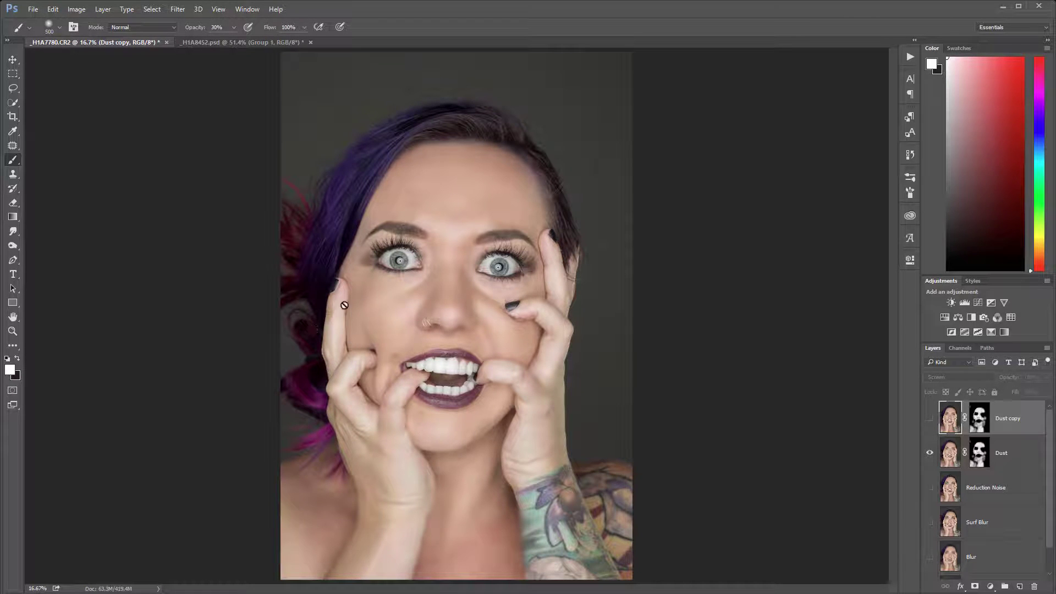
left_click(1019, 454)
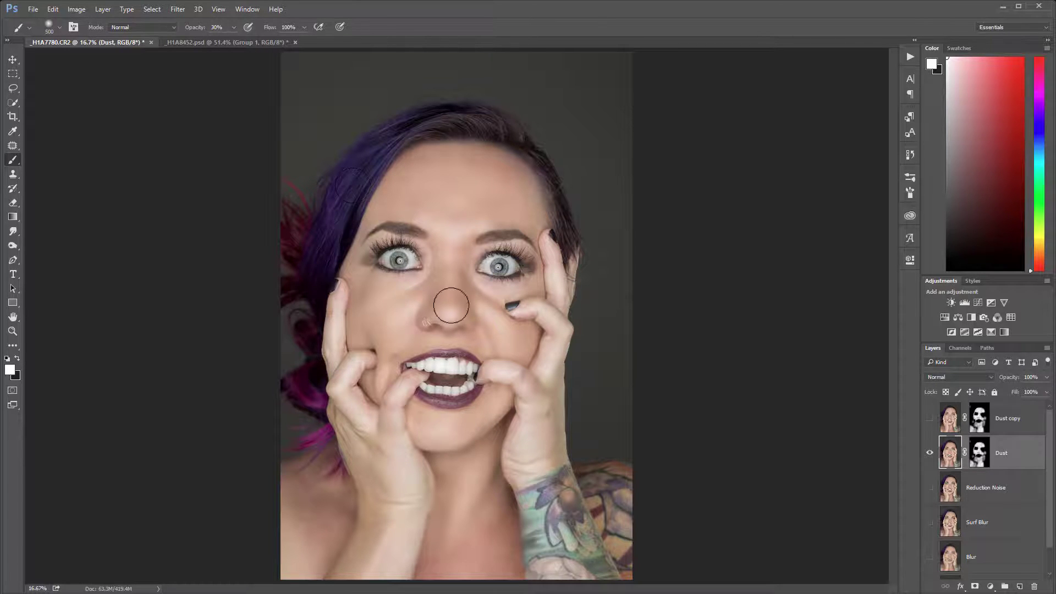
left_click(1046, 393)
left_click_drag(1021, 407, 999, 407)
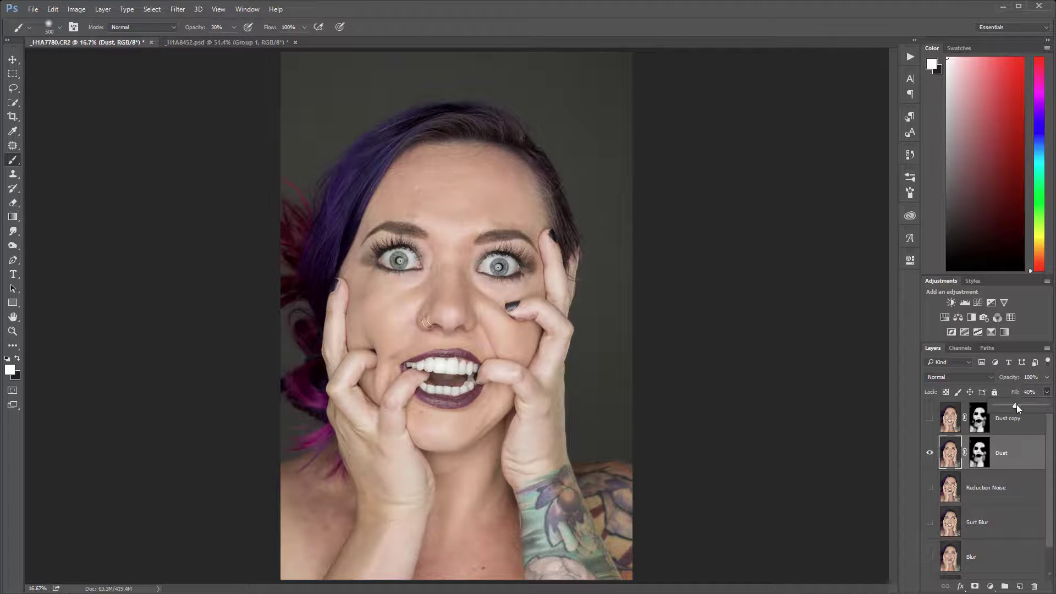
Lower the Dust layer's opacity to 64%.
left_click(1047, 377)
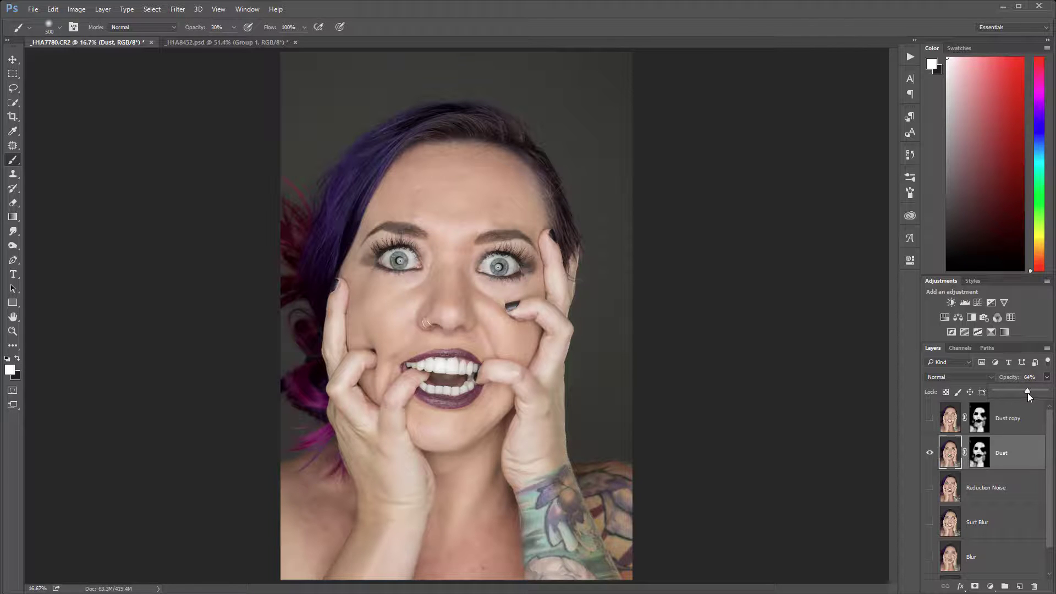
left_click(1041, 376)
Switch to the _H1A8452.psd document, duplicate the Group 1 layer and rasterize the copy.
left_click(226, 43)
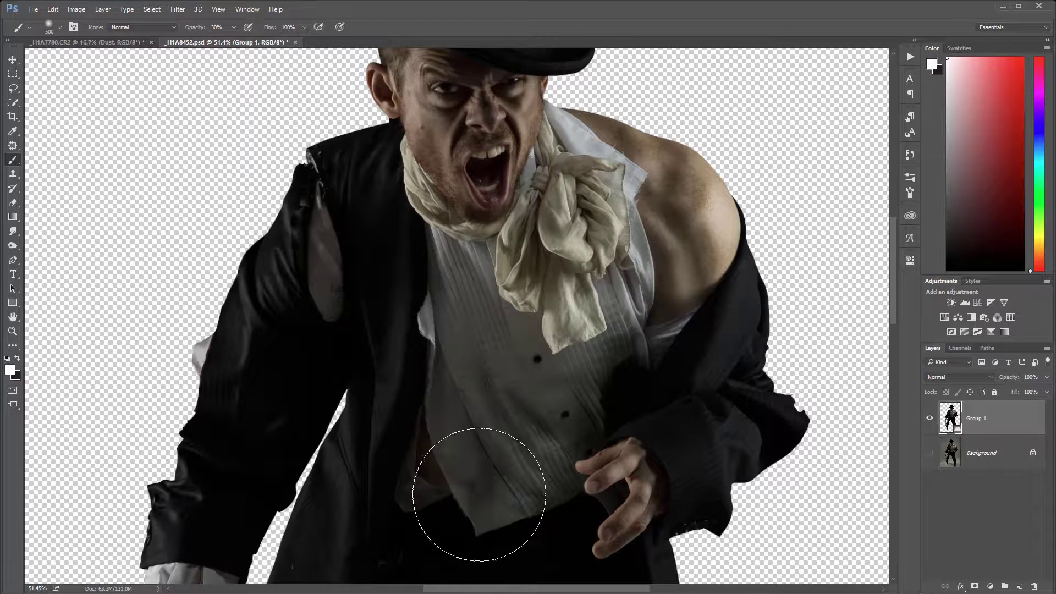
scroll(479, 494, "up", 5)
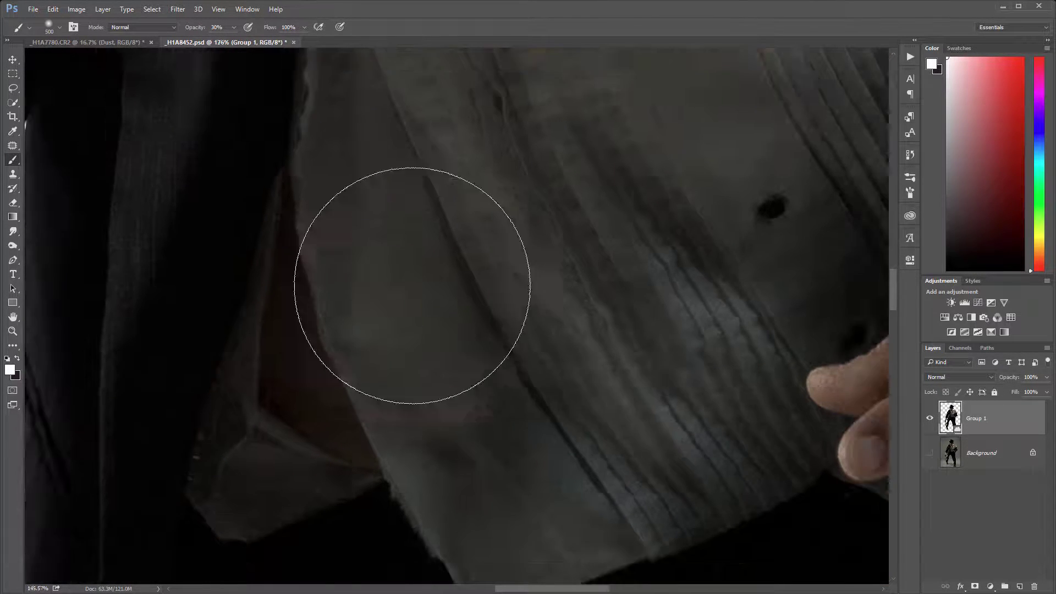
scroll(412, 286, "down", 8)
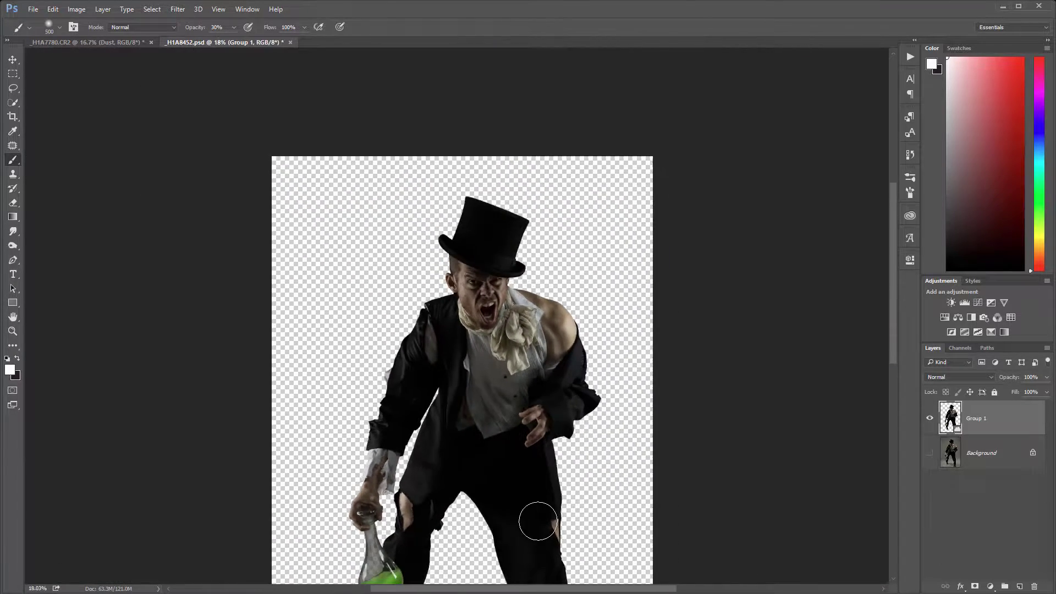
scroll(538, 521, "up", 3)
scroll(369, 264, "up", 2)
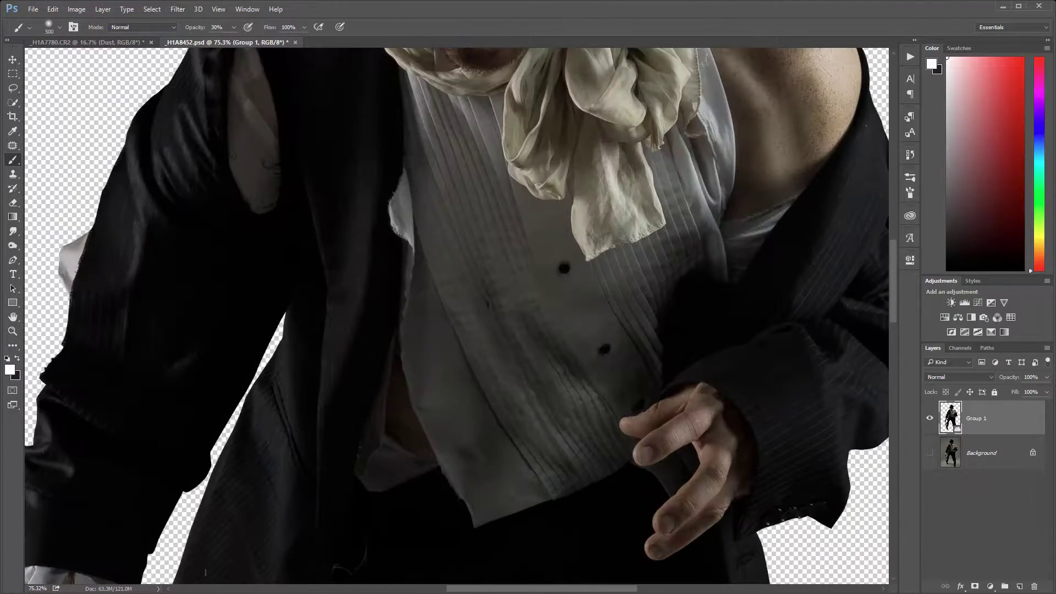
left_click_drag(1008, 421, 1019, 585)
right_click(1005, 427)
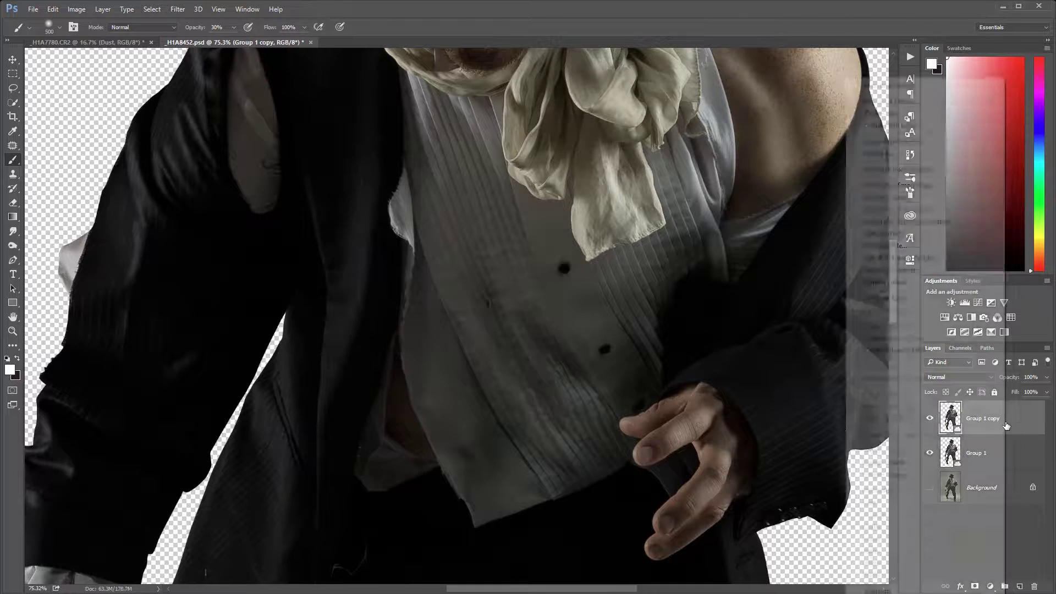
left_click(886, 298)
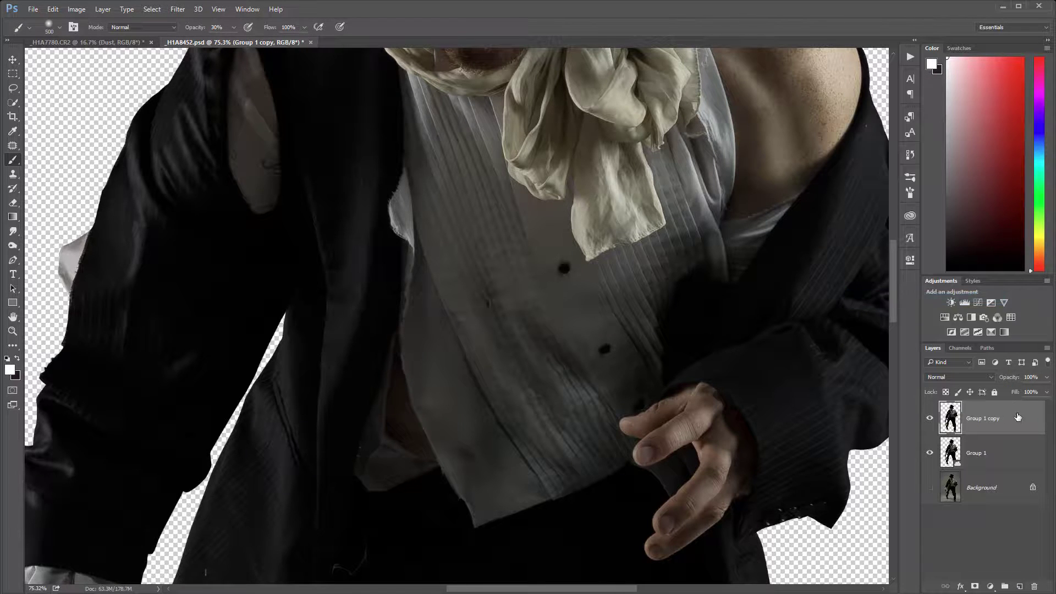
Apply the Dust & Scratches filter to Group 1 copy, with threshold 0 and a radius large enough to smooth away the fabric texture.
left_click(175, 10)
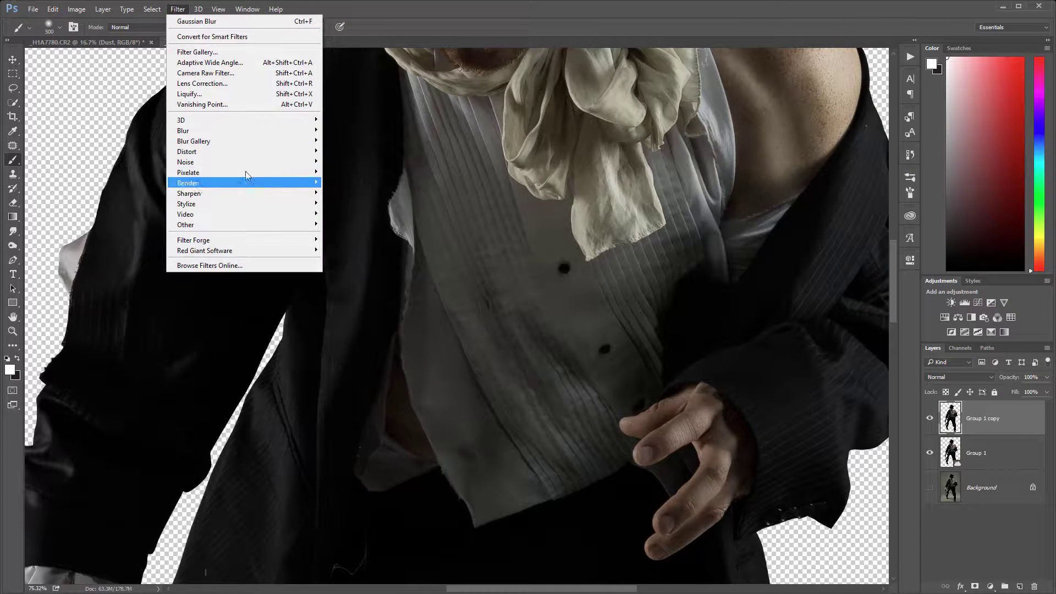
mouse_move(240, 162)
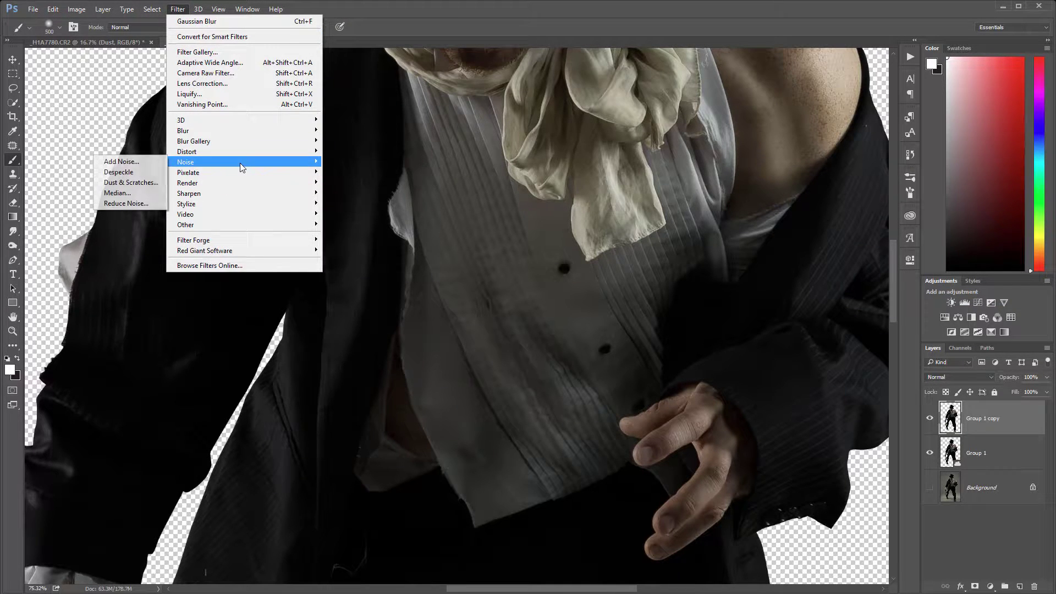
left_click(124, 182)
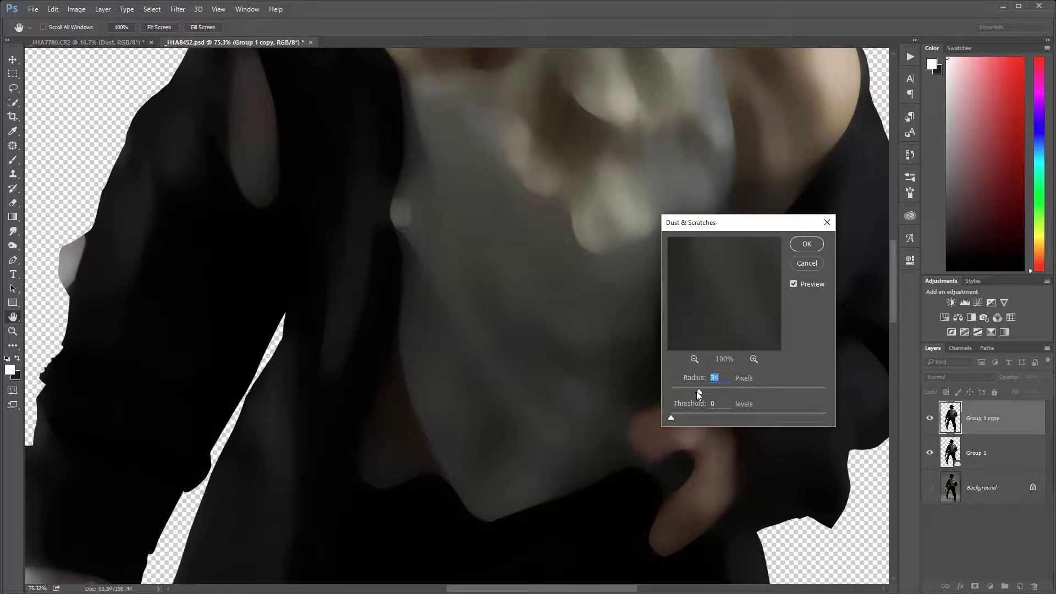
left_click(807, 244)
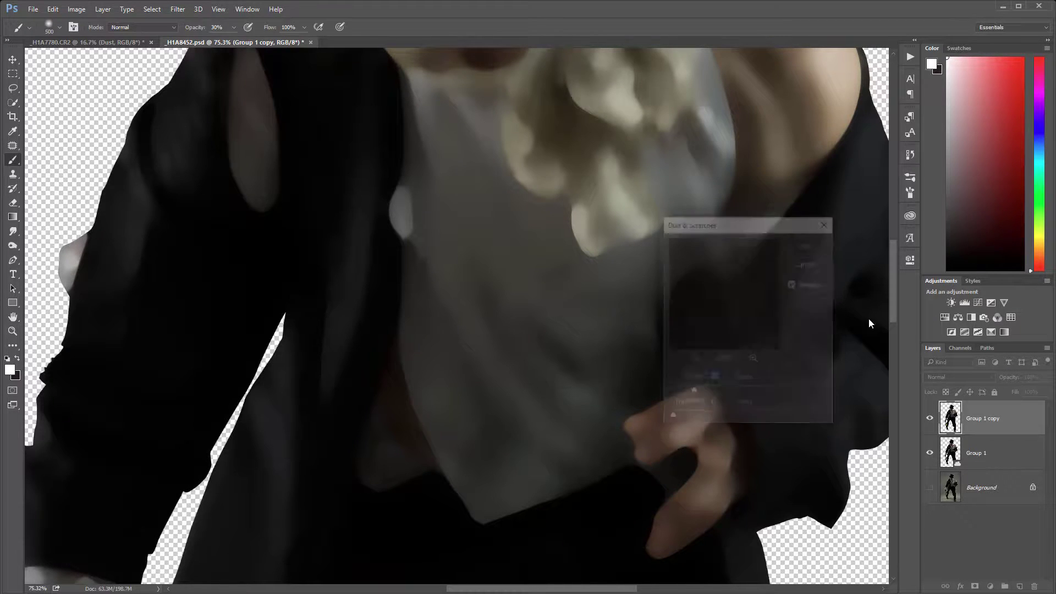
Clip Group 1 copy to the Group 1 layer and give it a black layer mask that hides the filtered result.
left_click(1010, 418, "alt")
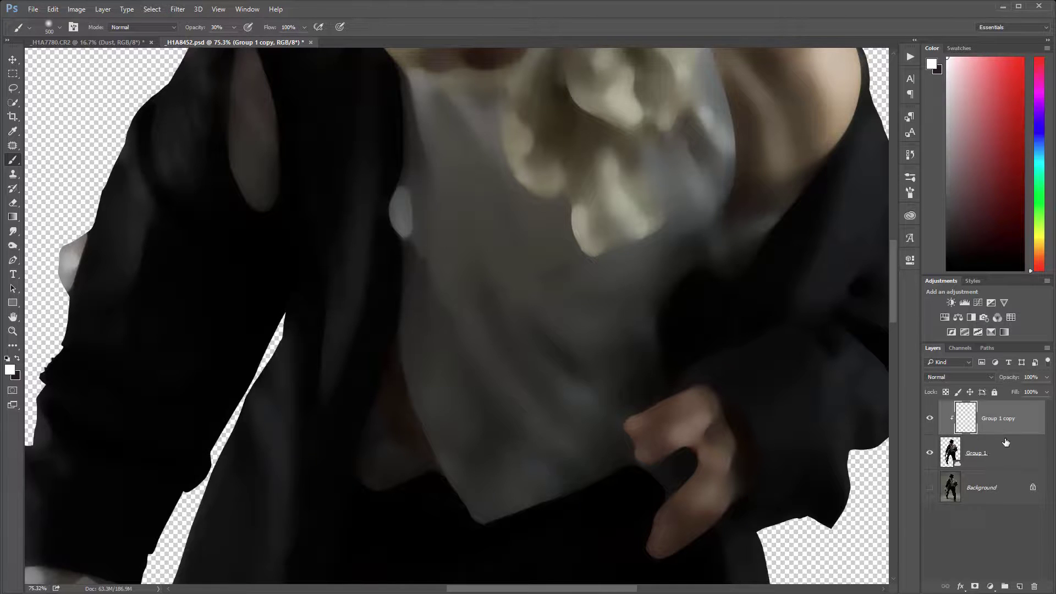
left_click(977, 586)
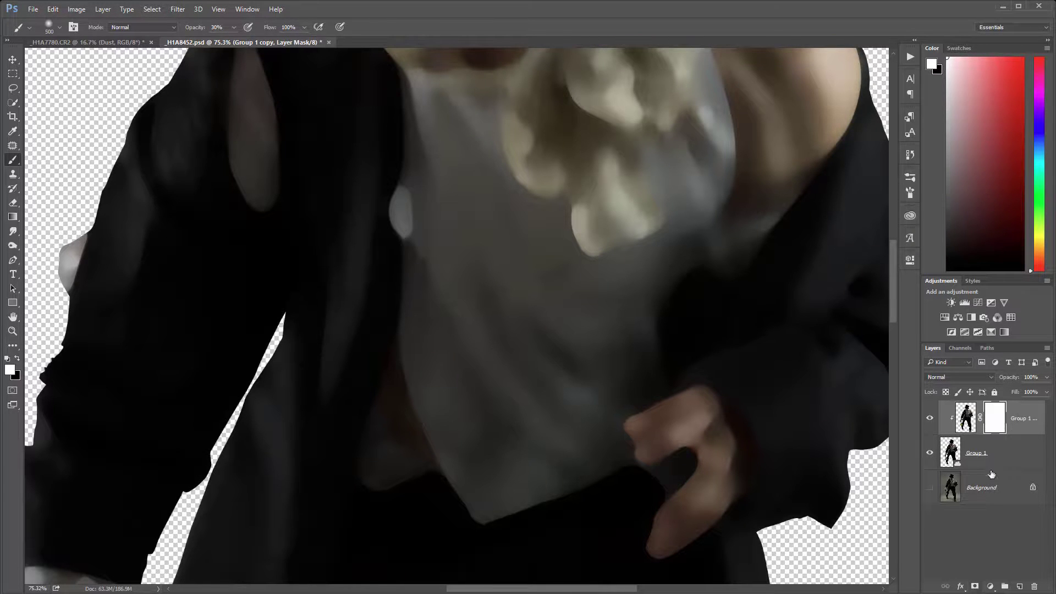
key("ctrl+i")
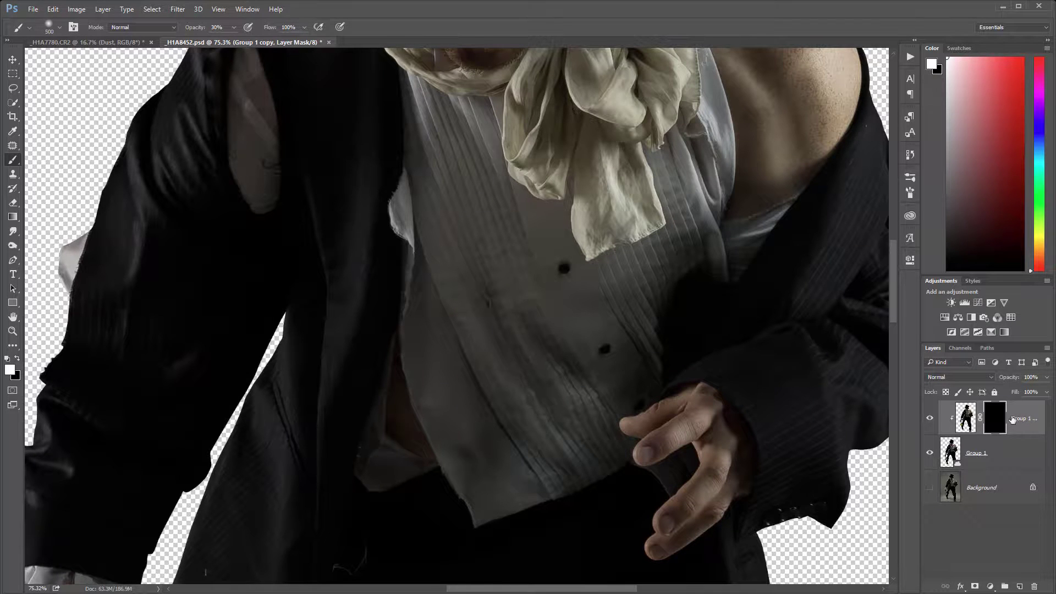
With a white 150 px brush at 10% opacity, paint on the mask to smooth the noise on the lower corner of the shirt flap.
mouse_move(633, 418)
left_mouse_down()
mouse_move(488, 415)
mouse_move(149, 110)
mouse_move(394, 345)
mouse_move(492, 471)
left_mouse_up()
scroll(493, 472, "up", 5)
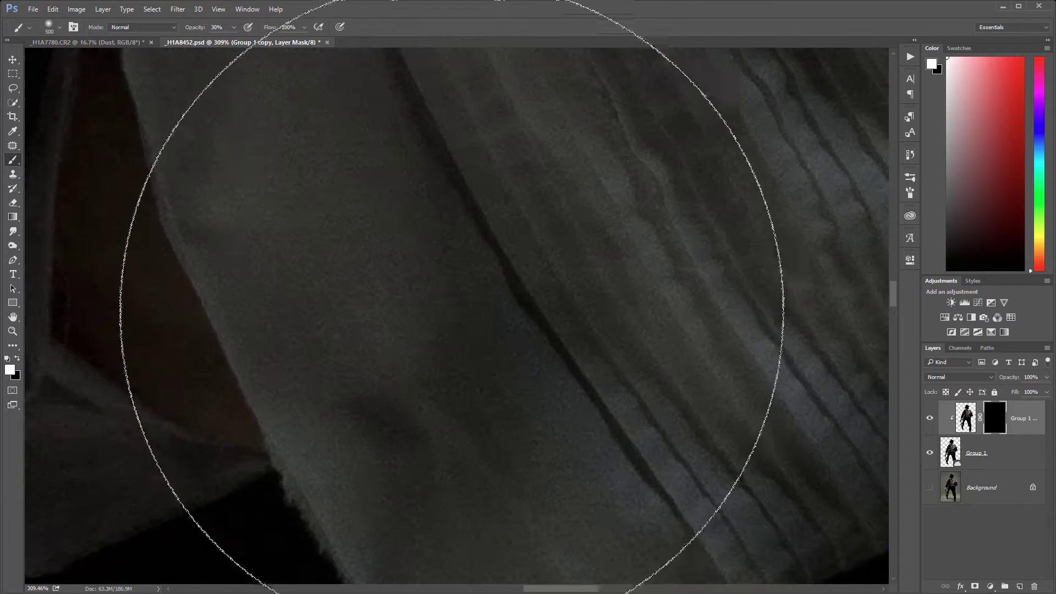
key("bracketleft")
key("bracketleft")
key("bracketleft")
key("bracketleft")
key("bracketleft")
key("bracketleft")
key("1")
mouse_move(266, 172)
left_mouse_down()
mouse_move(438, 446)
mouse_move(292, 140)
mouse_move(411, 389)
mouse_move(376, 354)
mouse_move(308, 238)
mouse_move(368, 236)
mouse_move(424, 461)
left_mouse_up()
scroll(483, 460, "down", 5)
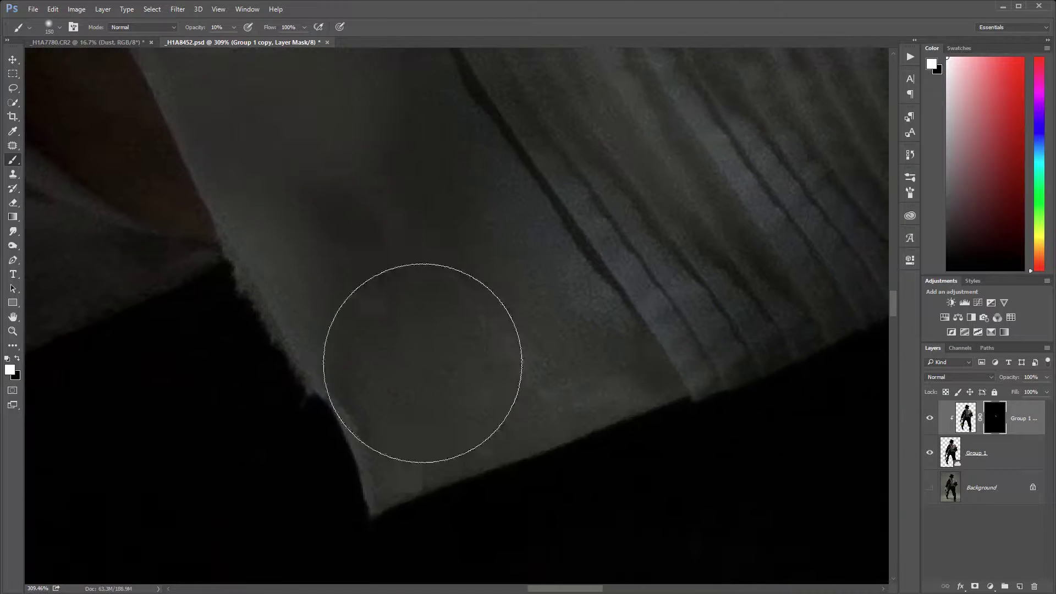
mouse_move(432, 398)
left_mouse_down()
mouse_move(481, 396)
mouse_move(441, 193)
mouse_move(493, 209)
mouse_move(608, 347)
mouse_move(259, 189)
mouse_move(460, 455)
left_mouse_up()
Paint on the mask along the upper part of the shirt flap to smooth its noise, up to the dark fold.
scroll(460, 454, "up", 5)
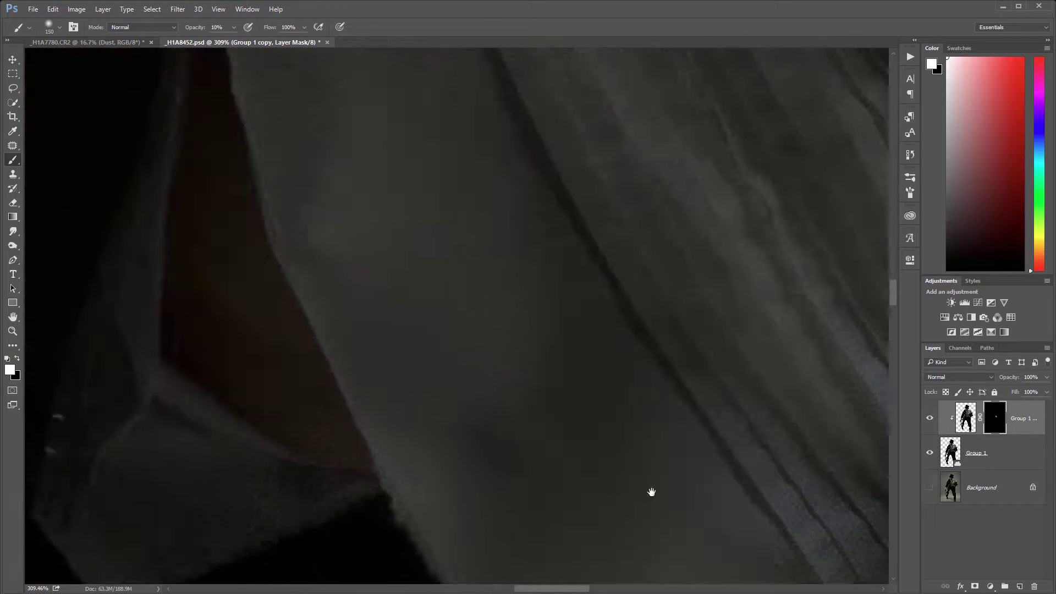
left_click_drag(417, 319, 550, 493)
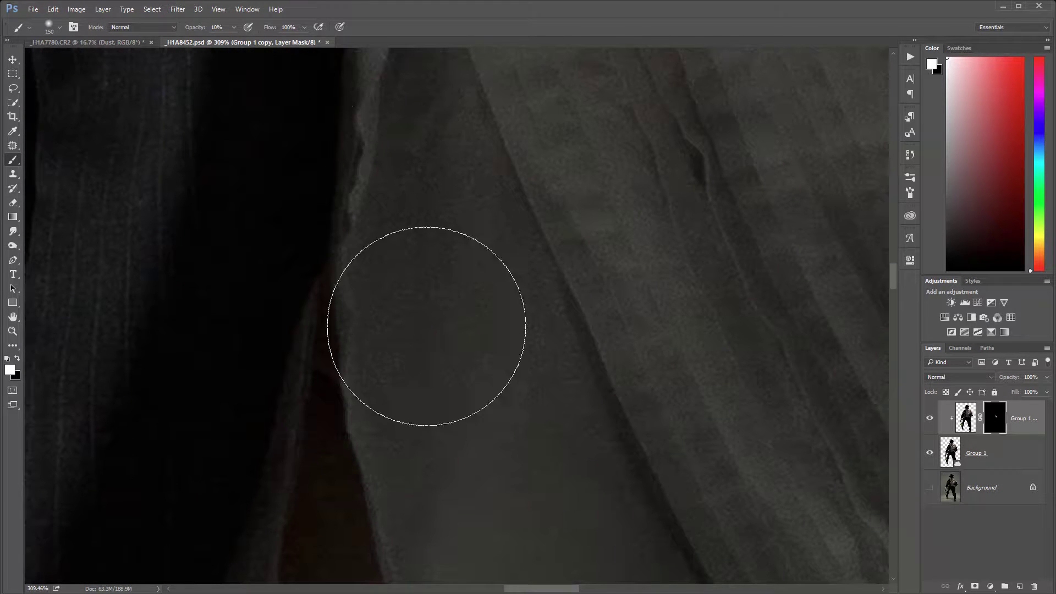
mouse_move(449, 248)
left_mouse_down()
mouse_move(461, 335)
mouse_move(600, 469)
mouse_move(471, 388)
mouse_move(403, 481)
left_mouse_up()
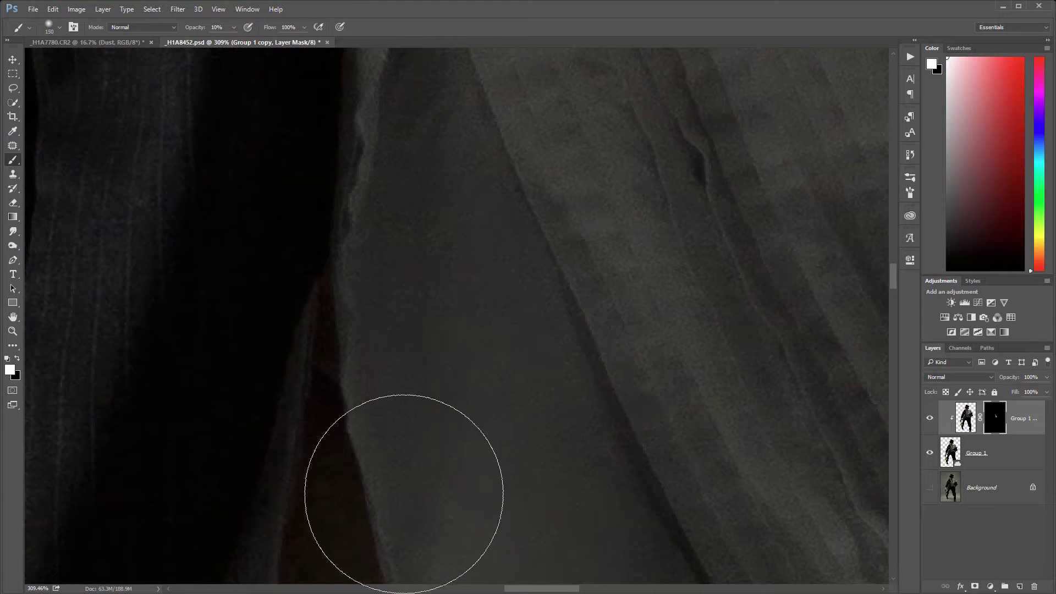
left_click_drag(492, 219, 549, 427)
mouse_move(504, 384)
left_mouse_down()
mouse_move(575, 277)
mouse_move(538, 317)
left_mouse_up()
Continue painting the mask over the dark jacket lapel and the area around the shirt opening to reduce noise there.
scroll(538, 317, "up", 5)
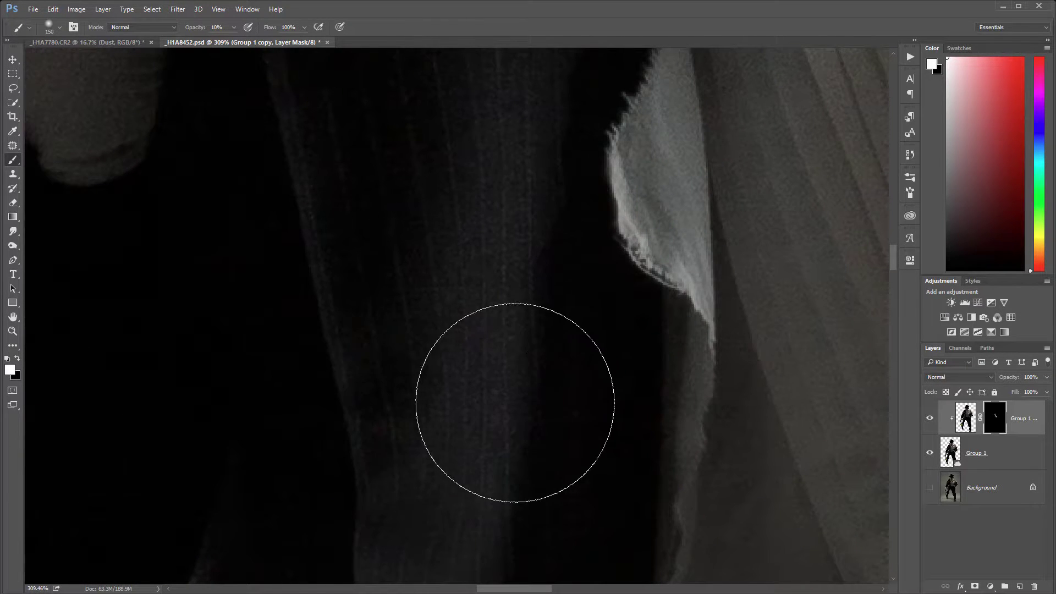
left_click_drag(501, 230, 525, 414)
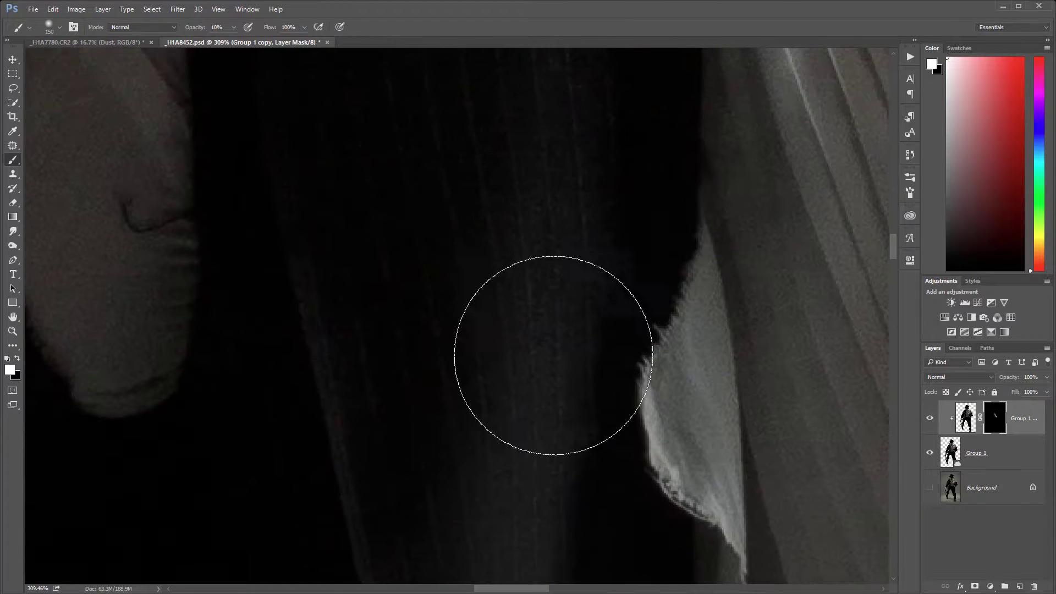
left_click_drag(616, 454, 571, 196)
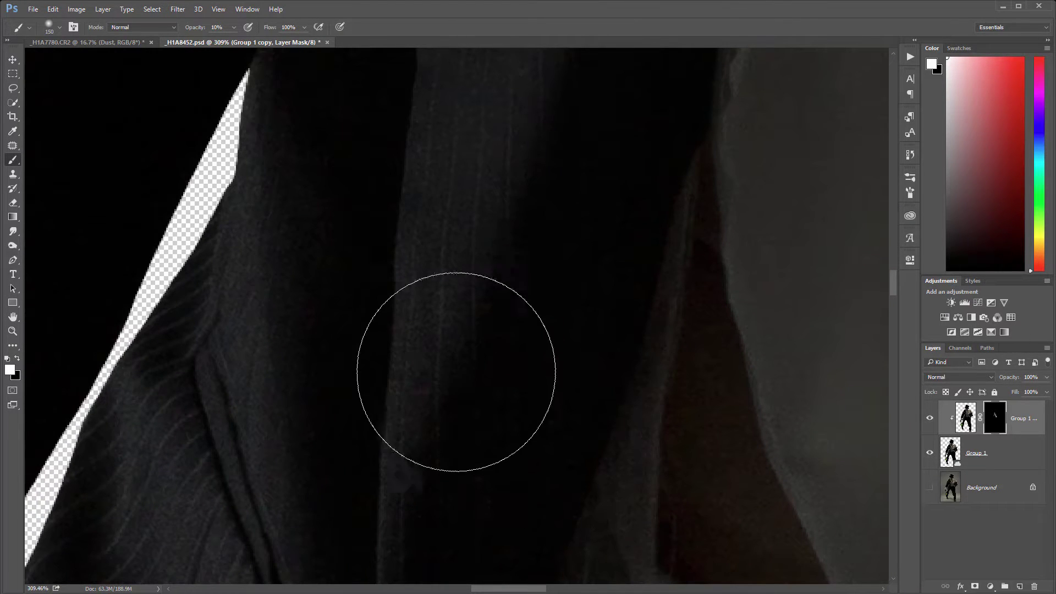
mouse_move(451, 434)
left_mouse_down()
mouse_move(432, 229)
mouse_move(394, 328)
left_mouse_up()
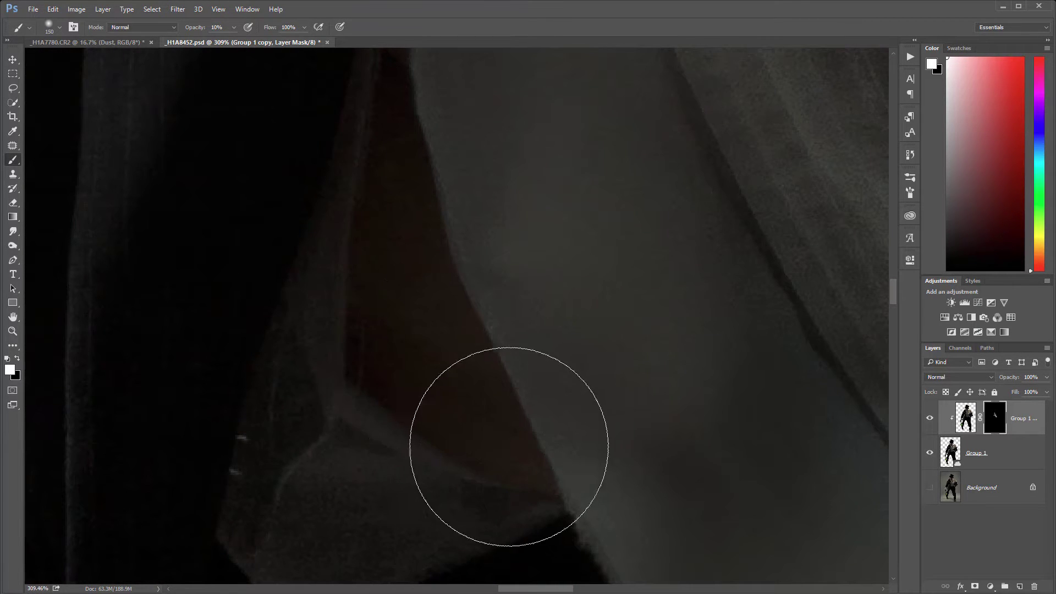
left_click_drag(695, 283, 639, 408)
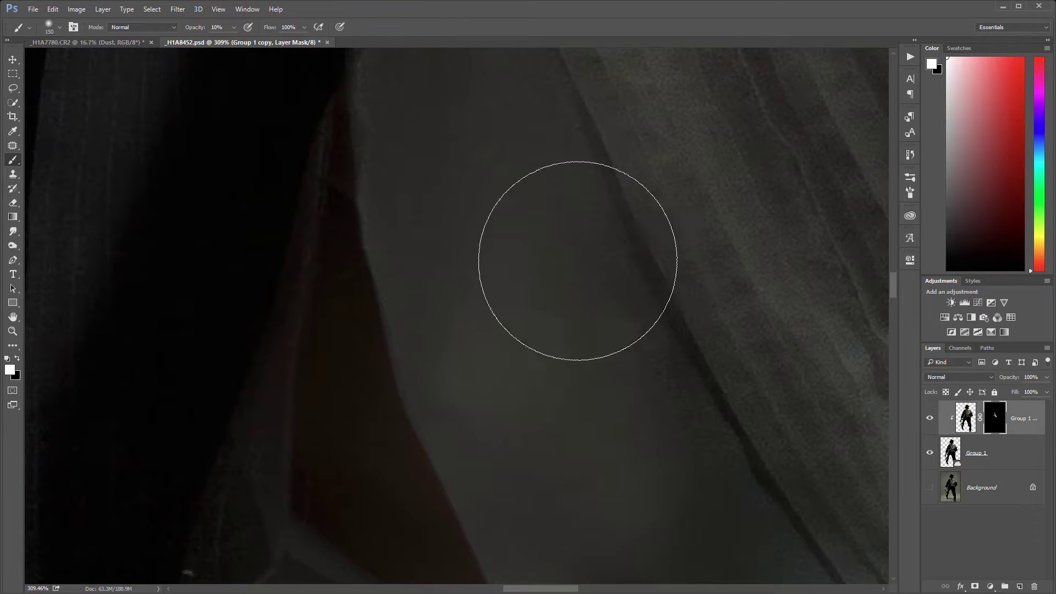
Compare the shirt and jacket with and without the masked Group 1 copy layer, both close up and zoomed out.
left_click(930, 420)
left_click(929, 420)
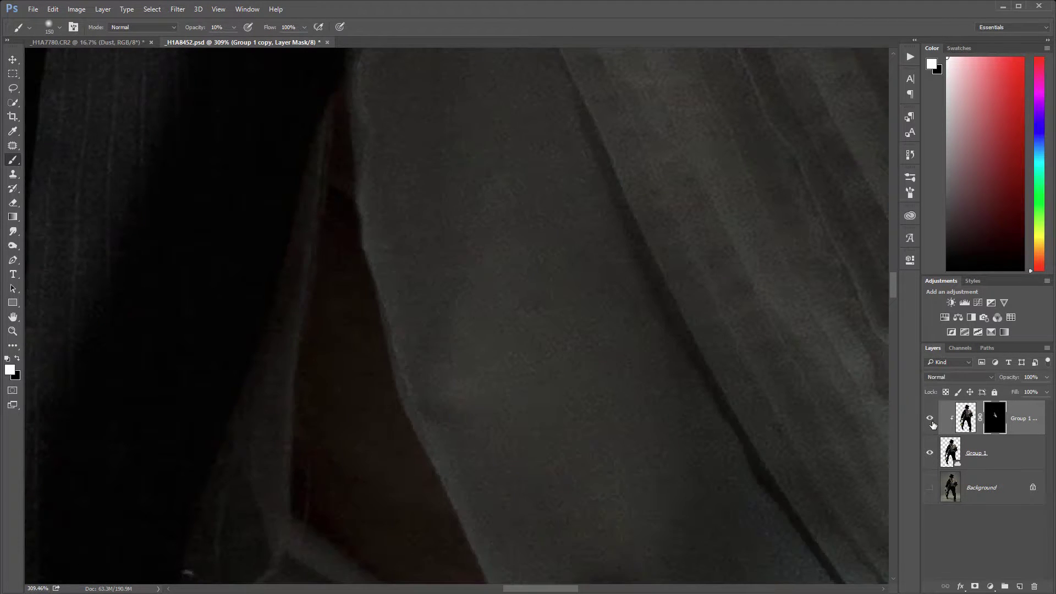
scroll(603, 431, "down", 5)
scroll(725, 513, "down", 3)
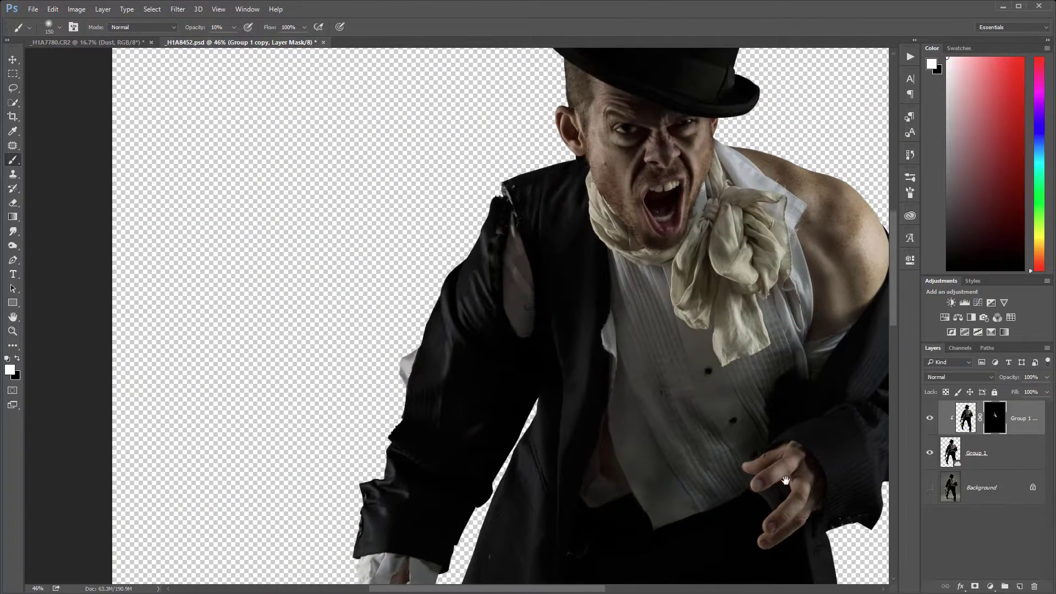
left_click_drag(785, 480, 642, 353)
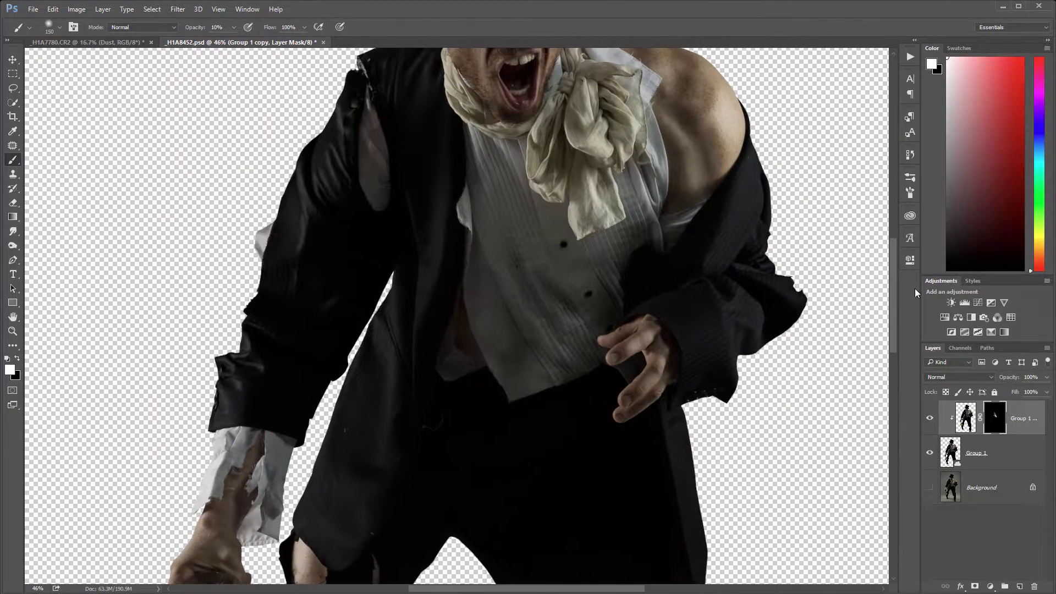
left_click(930, 419)
left_click(930, 419)
left_click(930, 420)
left_click(929, 421)
scroll(483, 330, "up", 5)
left_click(929, 420)
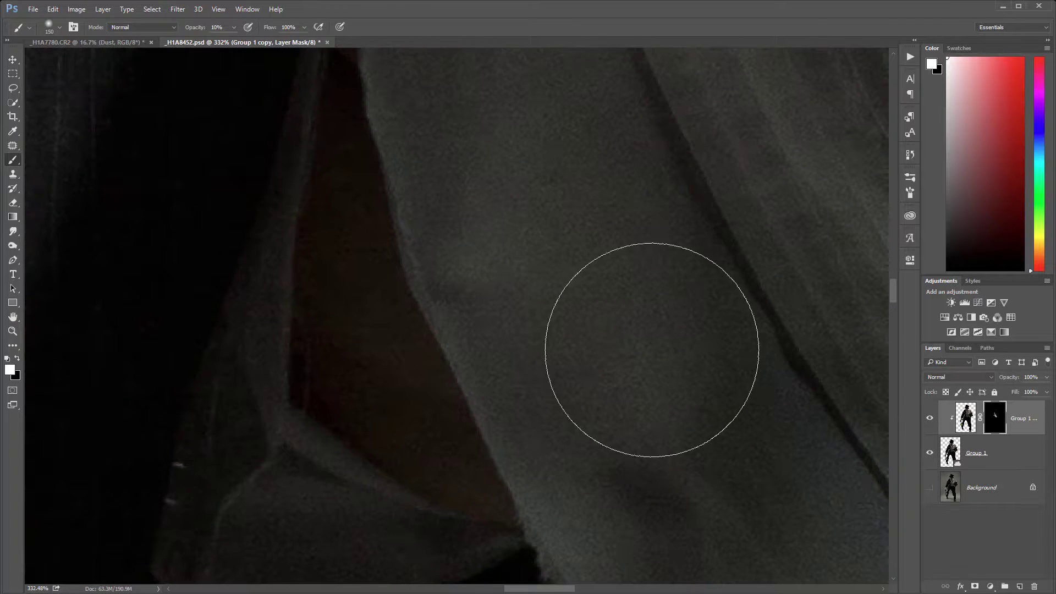
Switch to a black 60 px brush at 10% opacity and restore detail on the mask along the shirt flap's edges and folds.
key("bracketleft")
key("bracketleft")
key("bracketleft")
key("bracketleft")
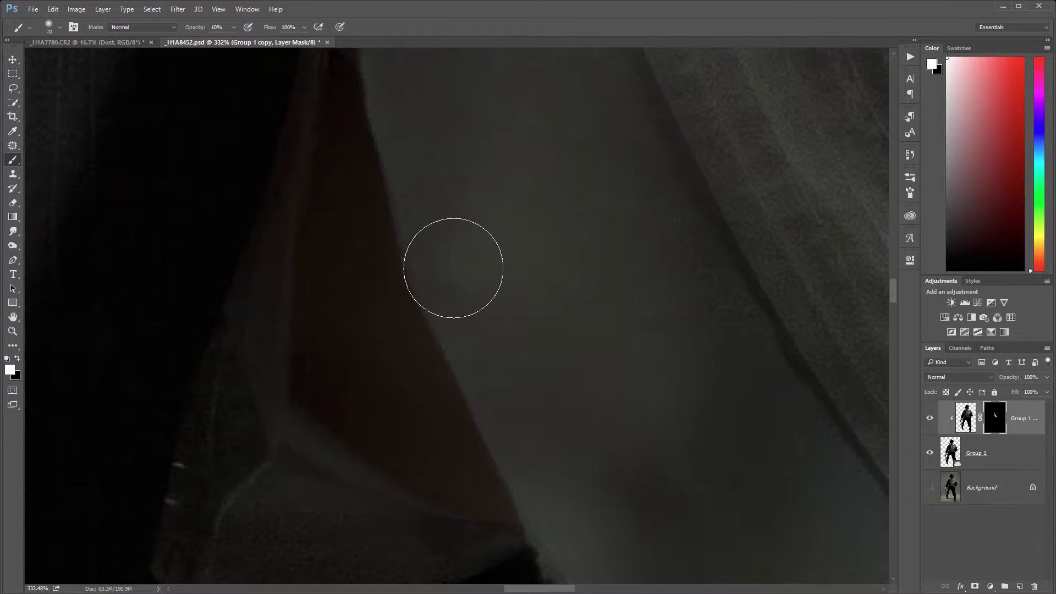
key("x")
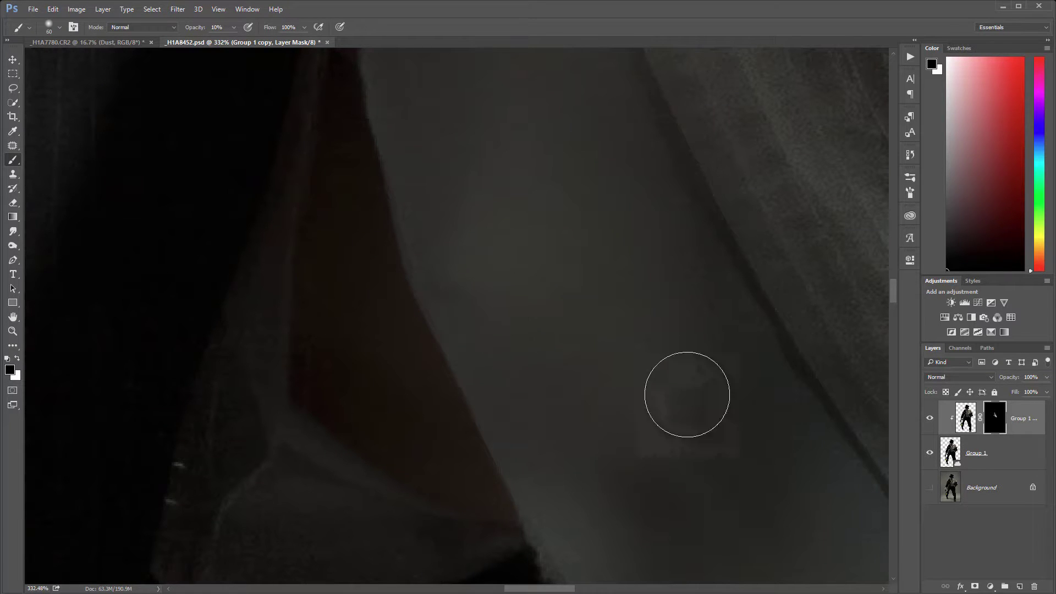
left_click_drag(761, 448, 620, 238)
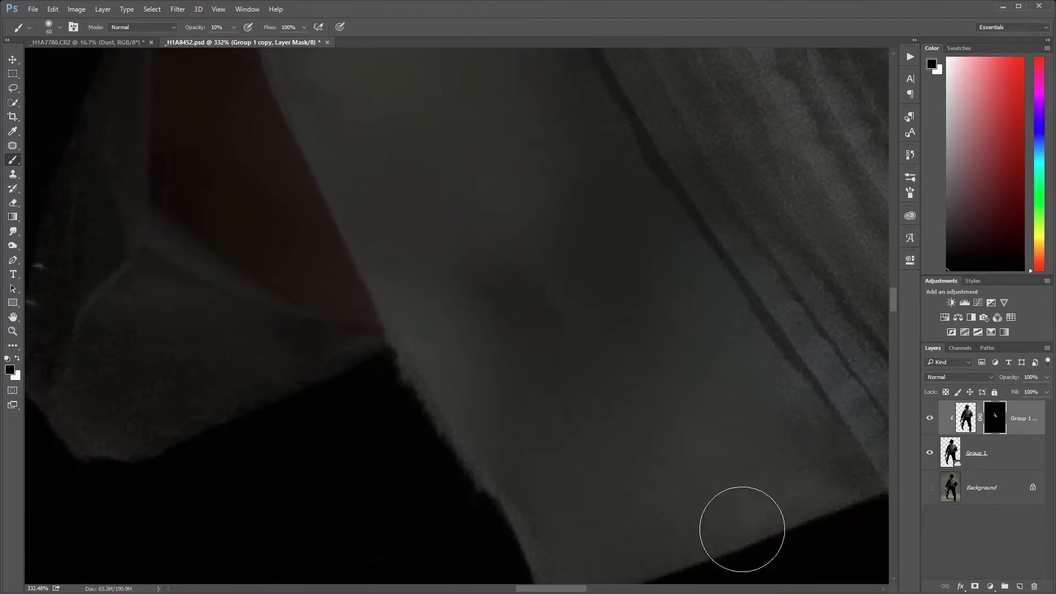
left_click_drag(726, 537, 671, 290)
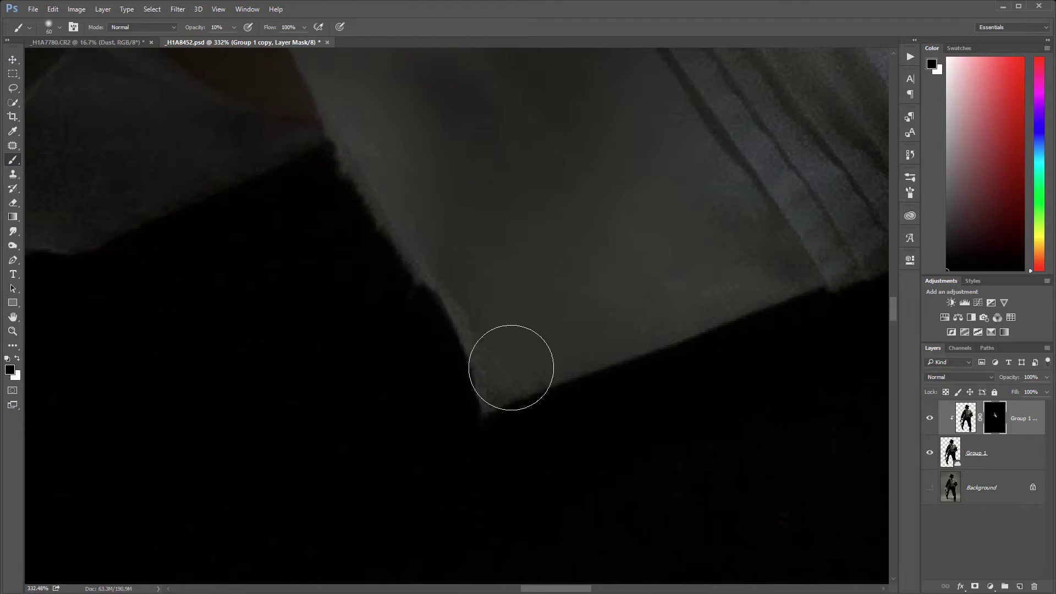
Check the whole figure with the Group 1 copy layer hidden and shown, and return to the _H1A7780.CR2 portrait.
scroll(570, 335, "down", 10)
scroll(608, 338, "down", 1)
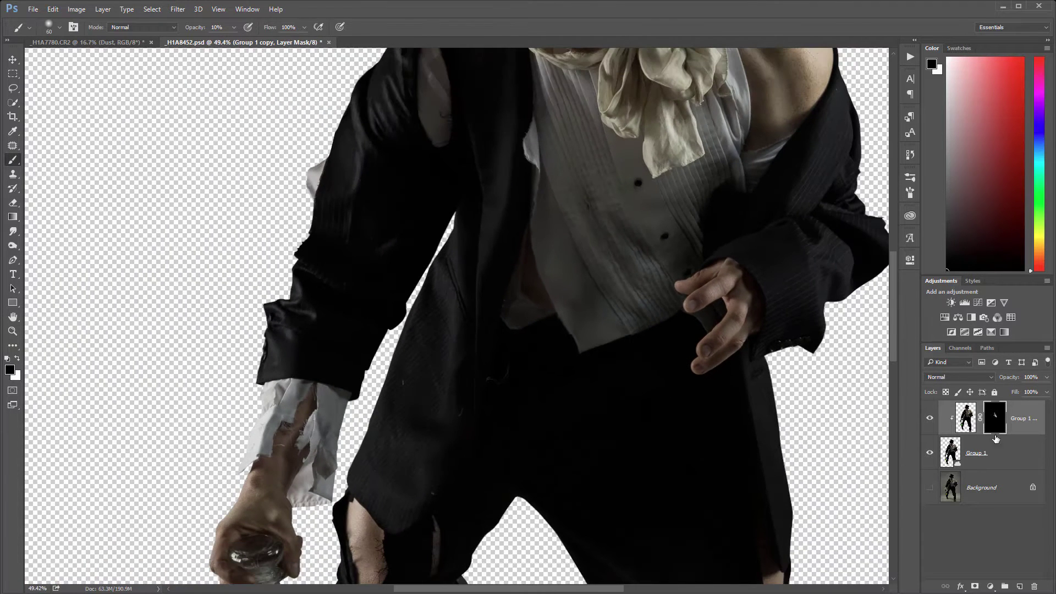
left_click(930, 418)
left_click(930, 419)
left_click(930, 419)
left_click(930, 418)
scroll(605, 264, "down", 4)
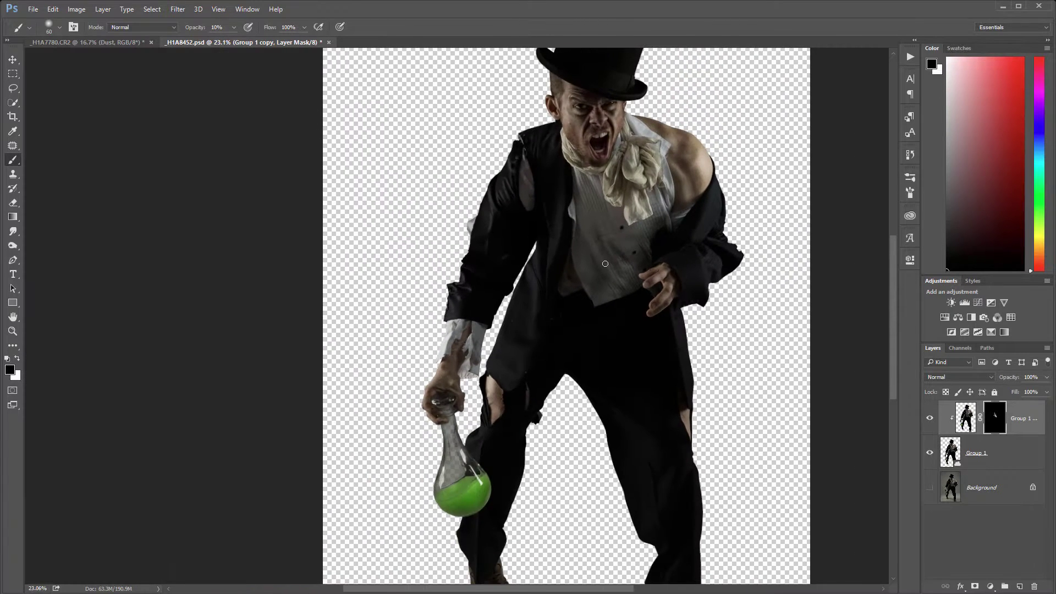
scroll(605, 264, "up", 1)
scroll(605, 220, "right", 3)
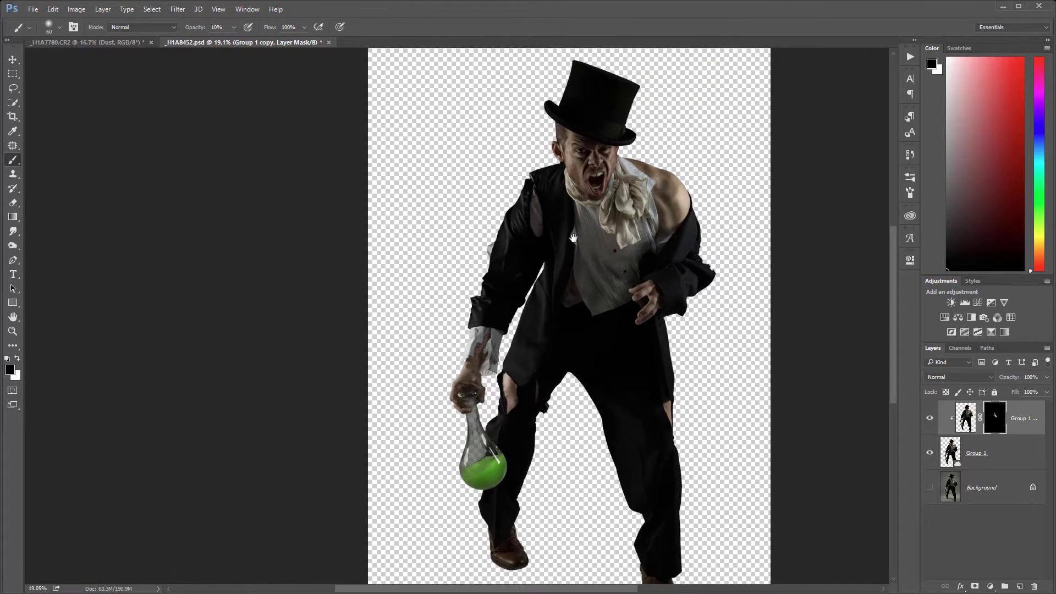
scroll(533, 238, "down", 1)
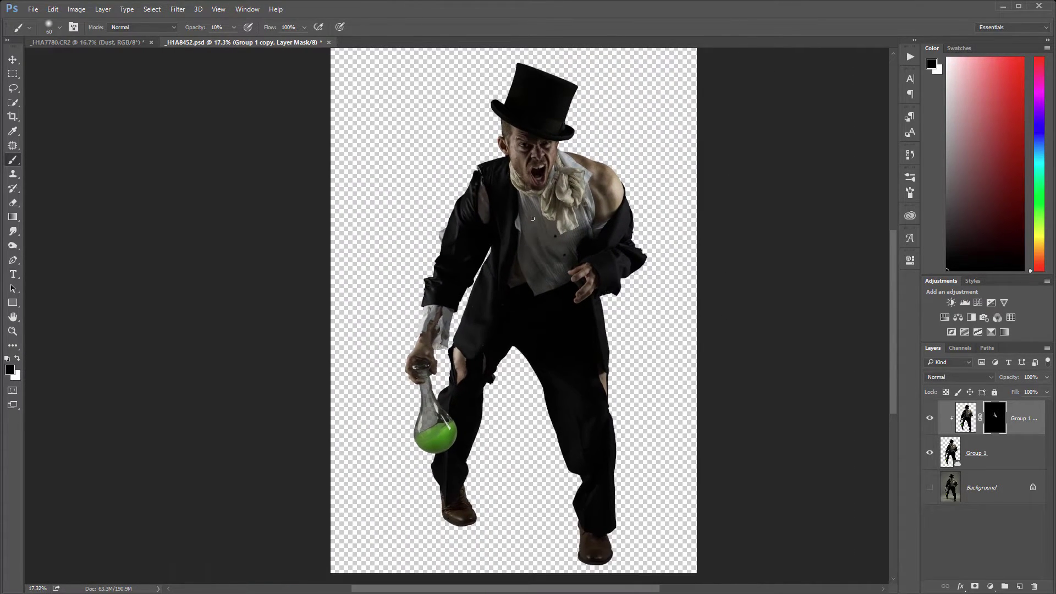
left_click(91, 43)
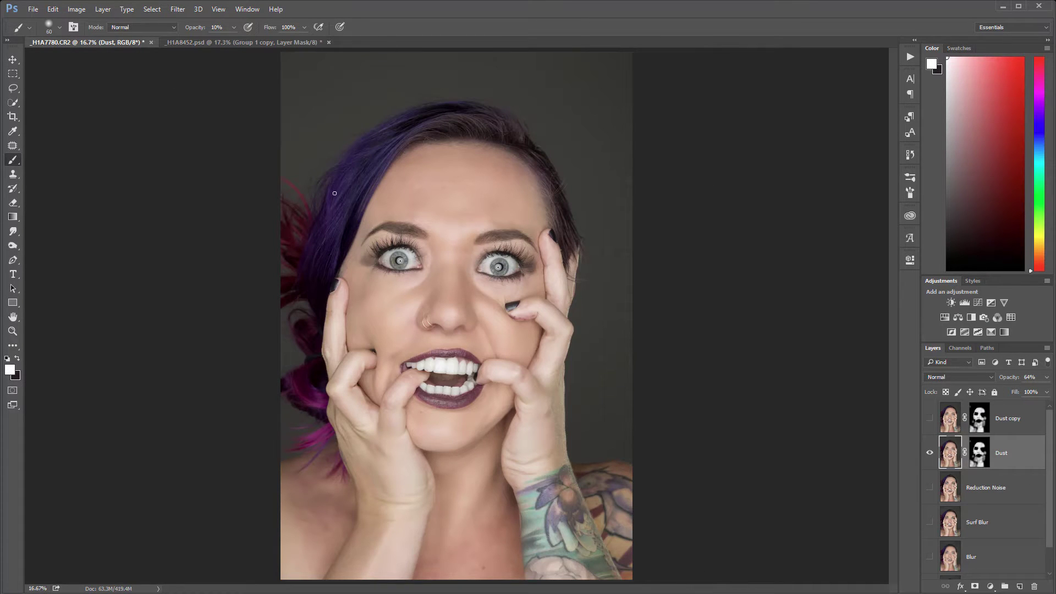